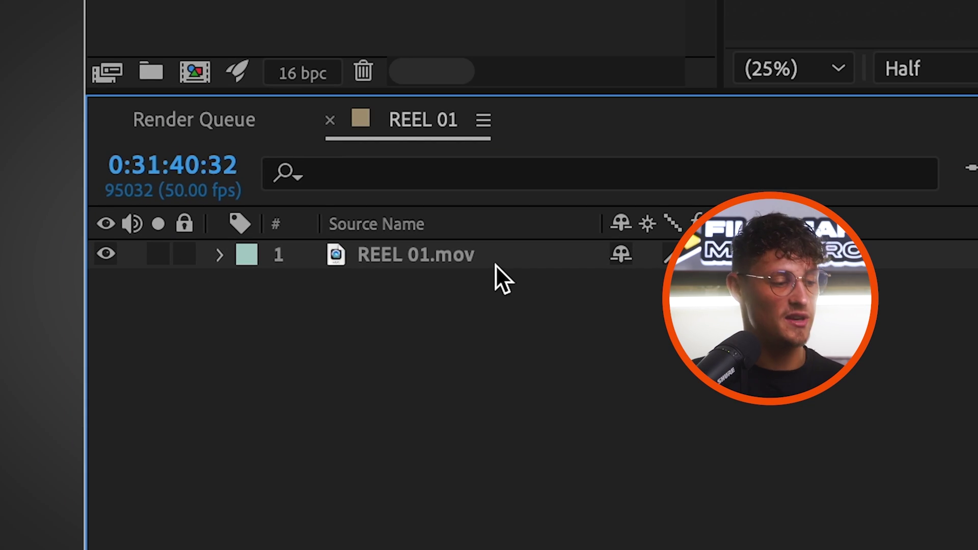
Duplicate the REEL 01.mov layer in the timeline
click(496, 265)
key(super+d)
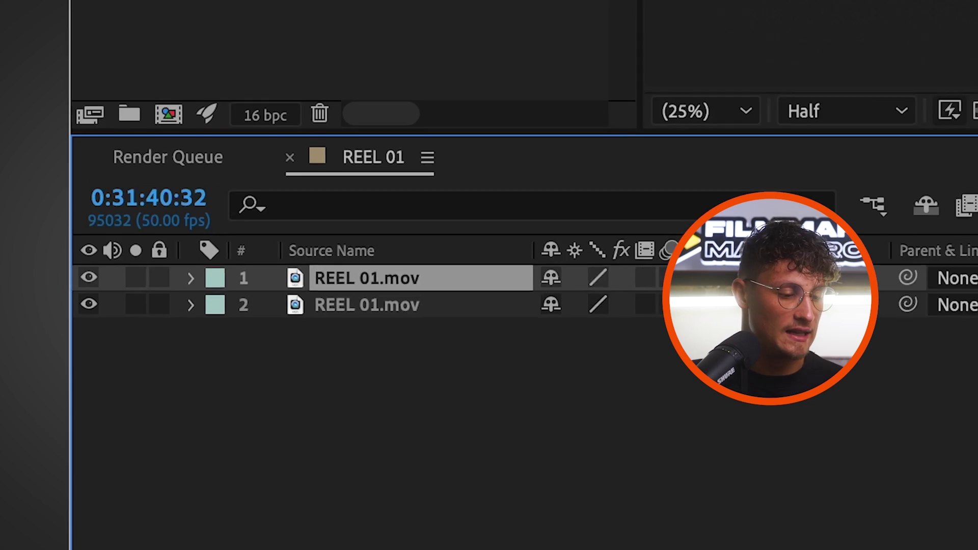
click(371, 396)
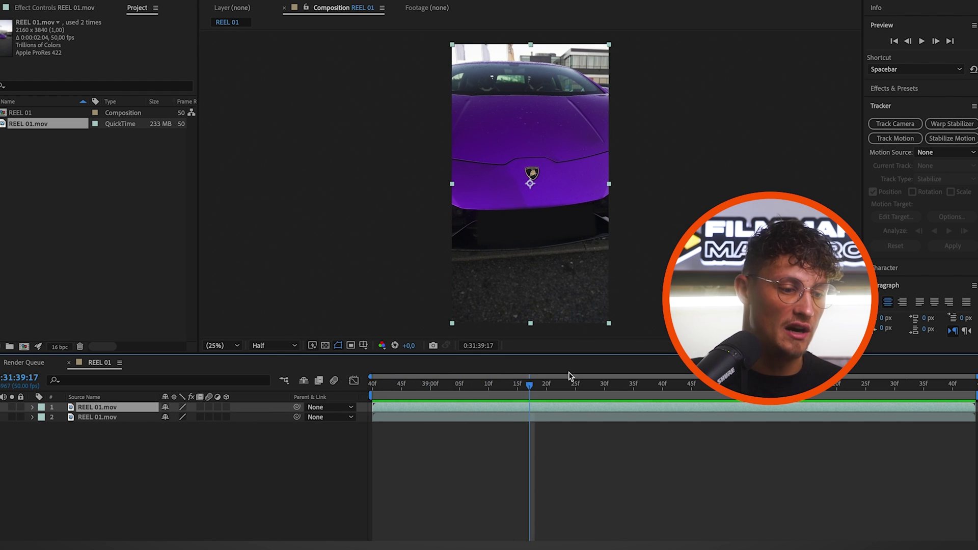
Play the composition from its beginning to review the car shot up to the badge close-up
click(453, 388)
key(space)
key(space)
drag(420, 391, 371, 394)
key(space)
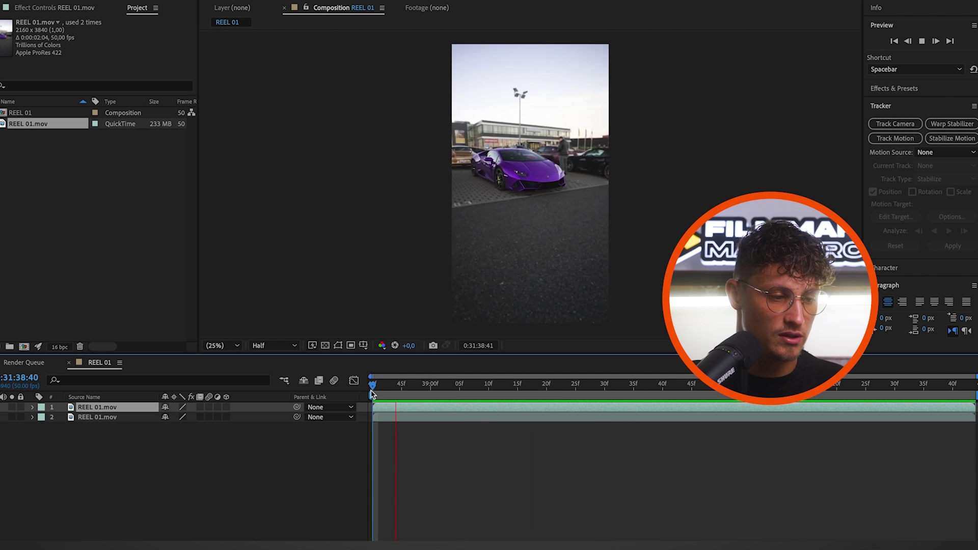
Freeze the upper REEL 01.mov layer on the badge close-up frame at 0:31:39:17
drag(486, 397, 530, 382)
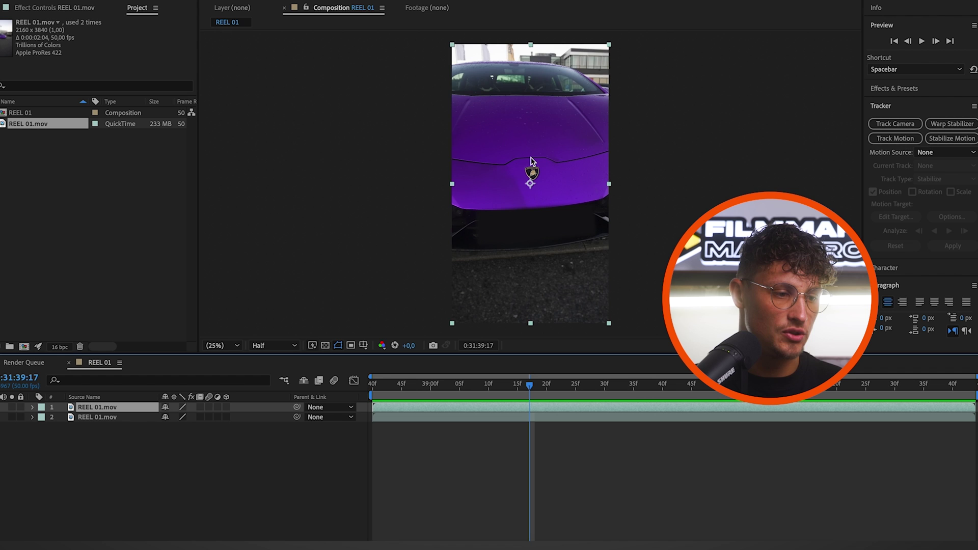
scroll(531, 161, up, 6)
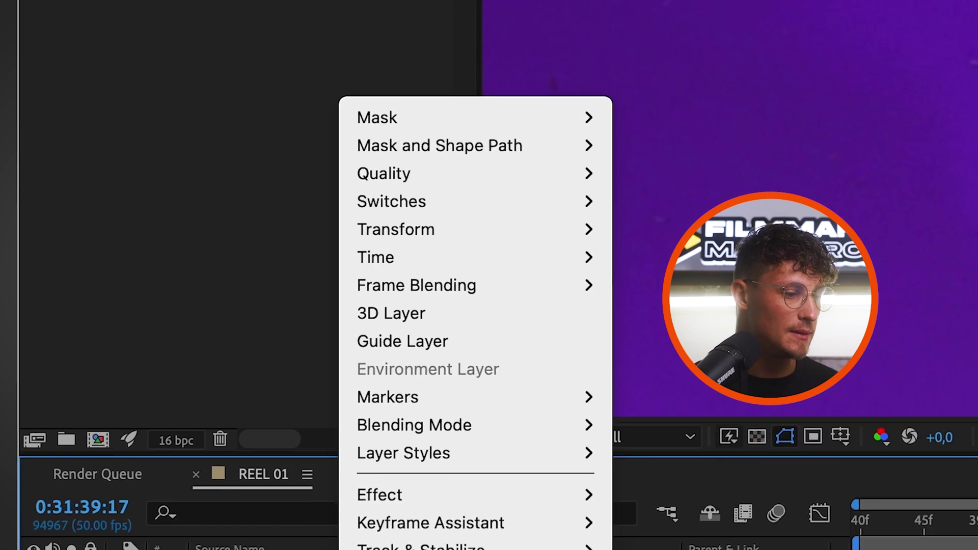
mouse_move(431, 258)
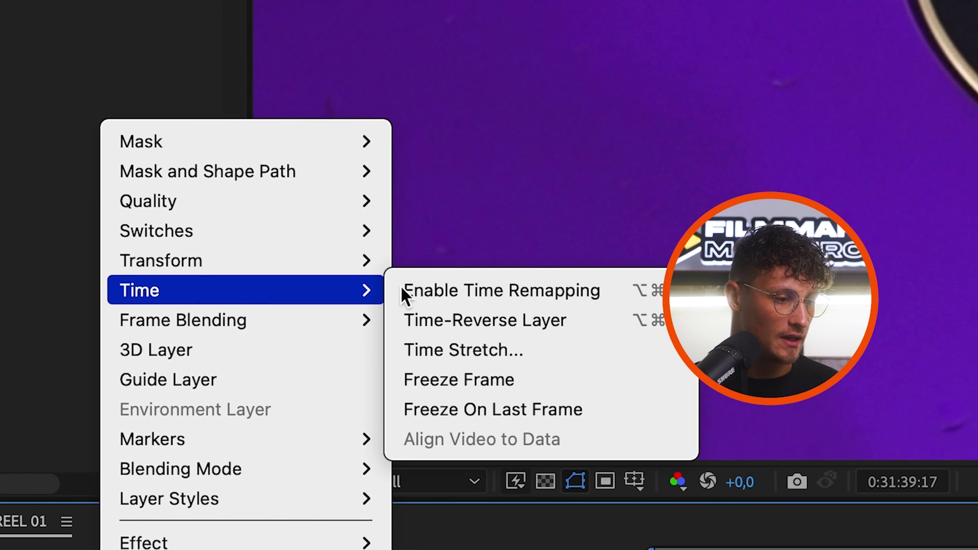
click(517, 379)
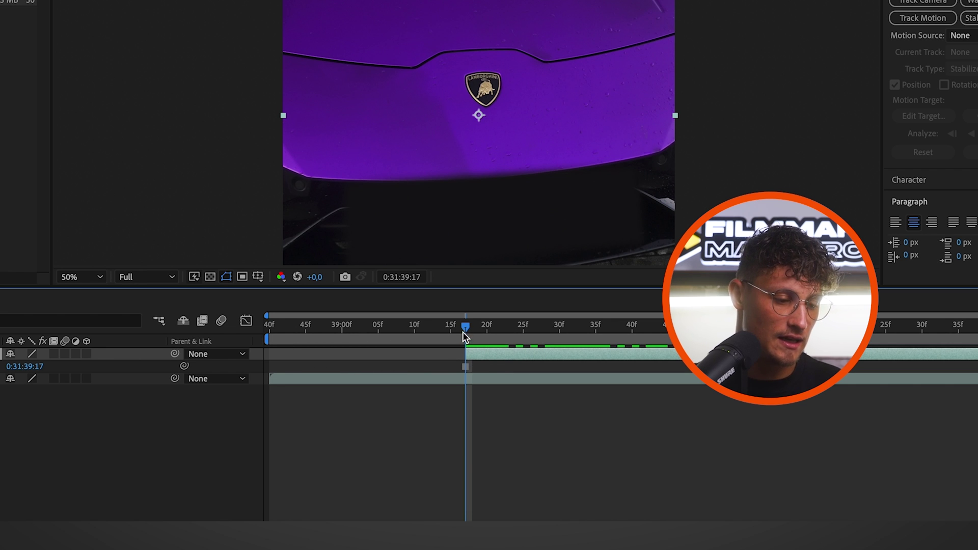
Play the composition from 0:31:38:40 to check the transition into the frozen frame
drag(464, 332, 270, 334)
key(space)
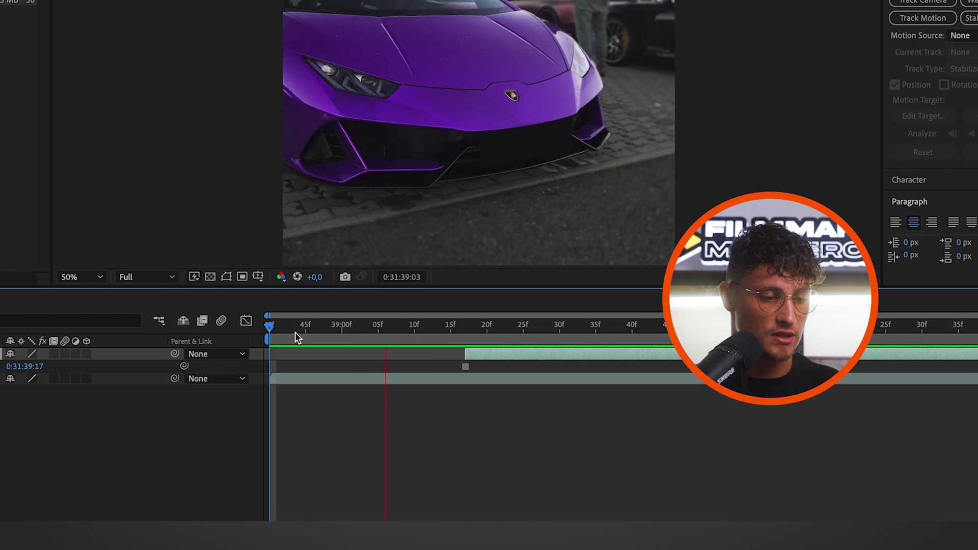
key(space)
drag(418, 326, 276, 326)
click(269, 326)
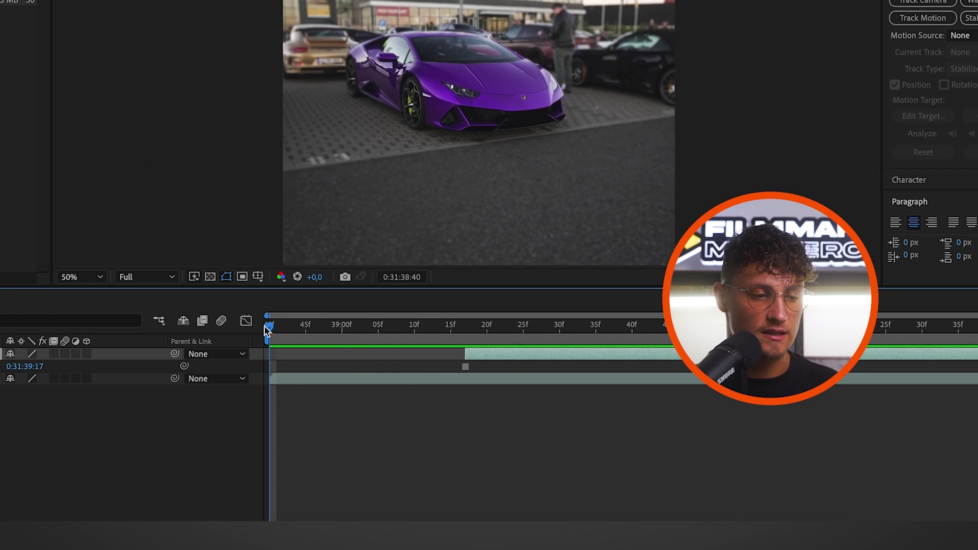
key(space)
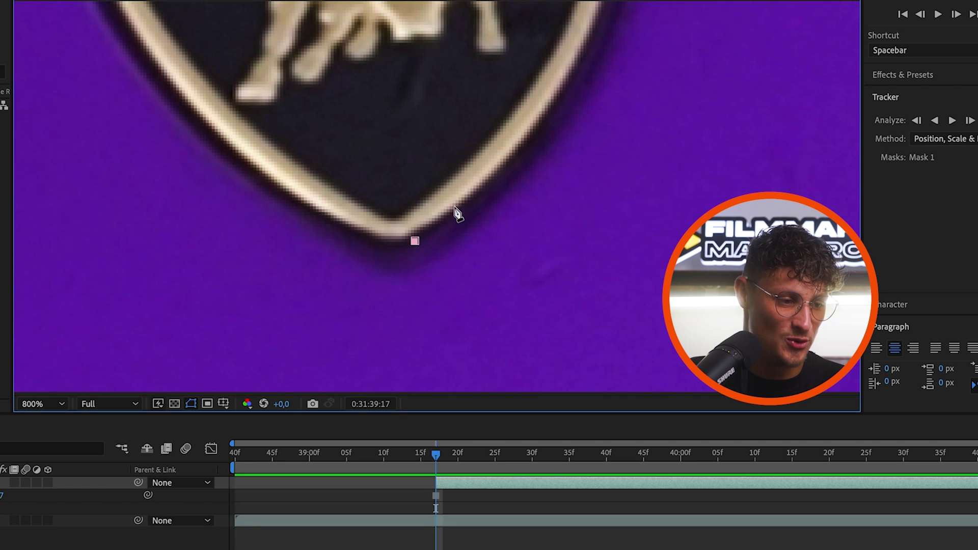
Trace the outer edge of the Lamborghini badge with a Pen tool mask on the frozen layer
click(491, 190)
click(486, 166)
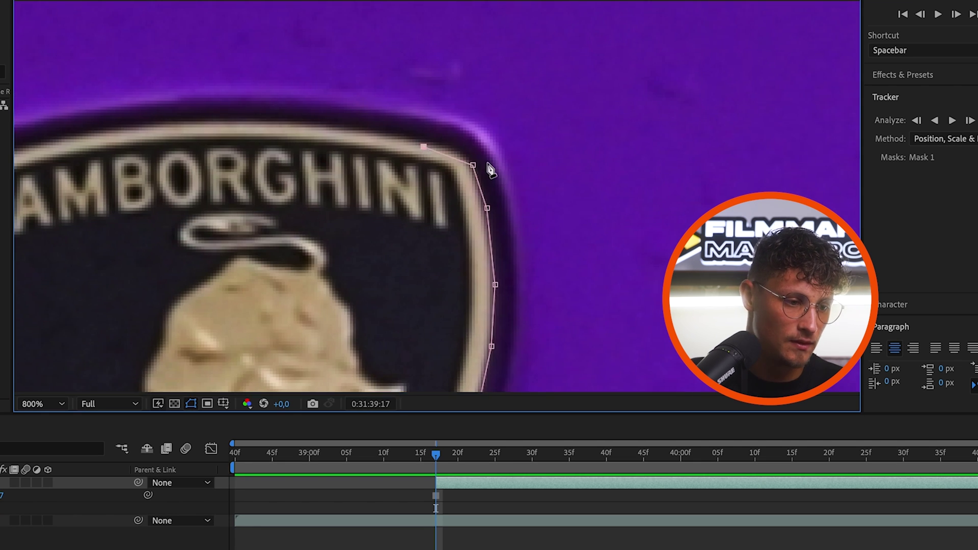
click(500, 144)
click(459, 133)
click(417, 129)
click(370, 126)
click(468, 104)
click(421, 116)
click(358, 113)
click(392, 161)
click(414, 198)
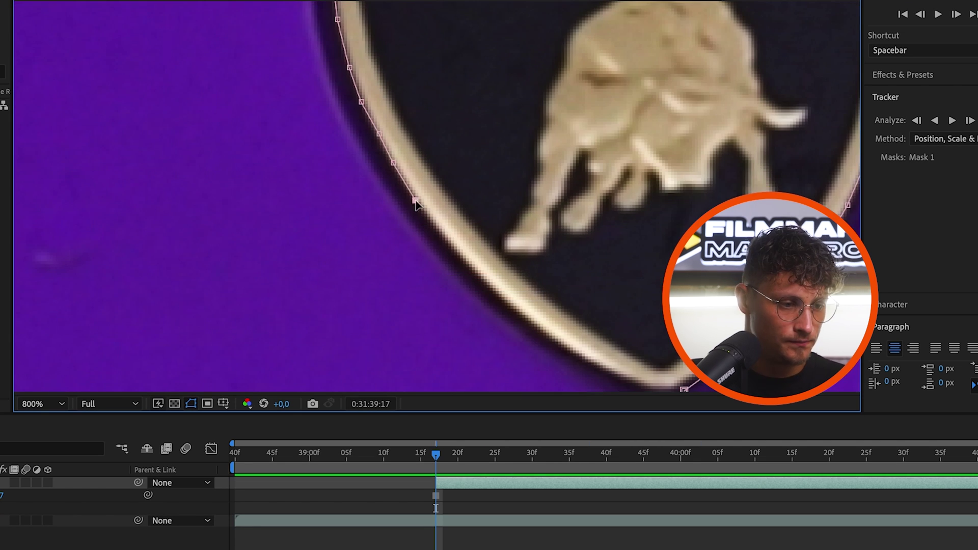
click(440, 229)
click(461, 255)
click(489, 281)
click(505, 298)
click(547, 209)
click(632, 240)
scroll(632, 243, down, 4)
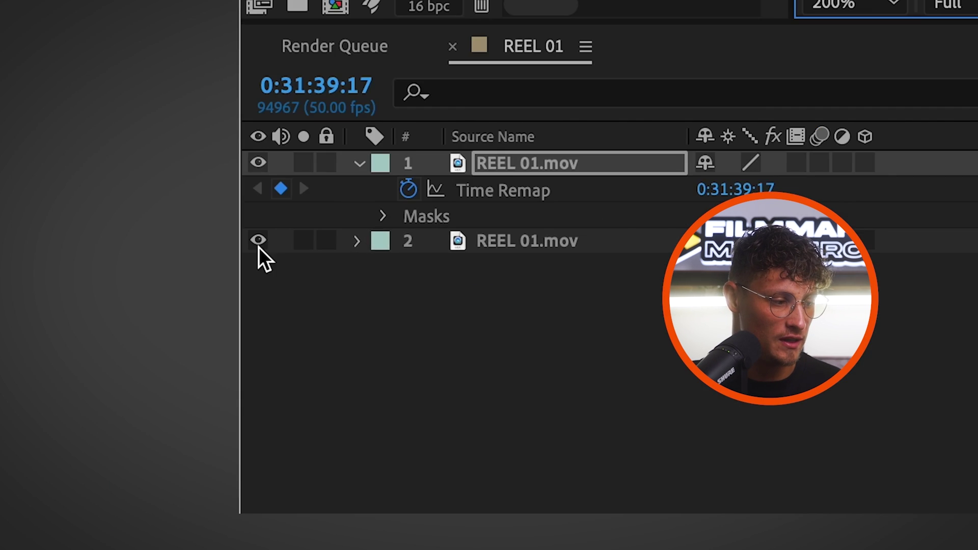
Hide the lower REEL 01.mov layer and examine the edges of the masked badge up close
click(1, 438)
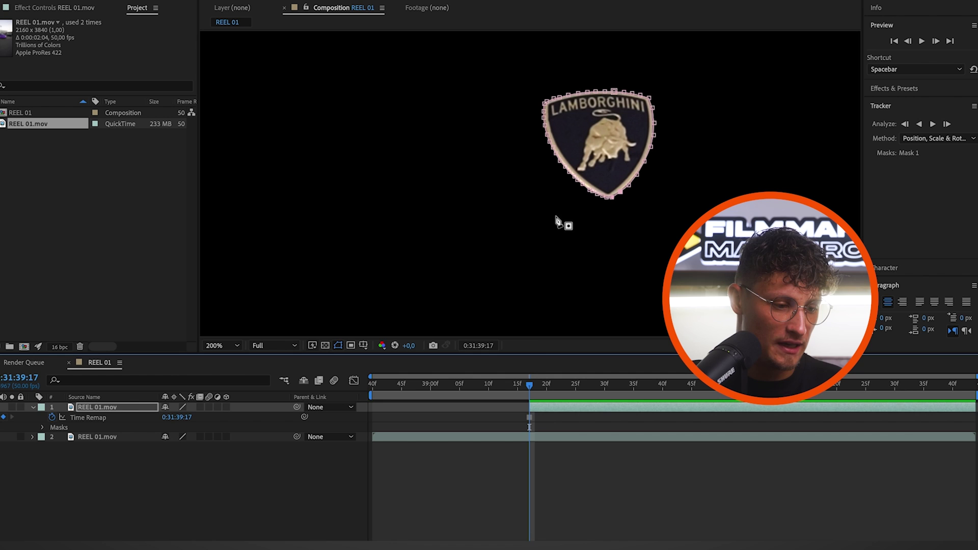
scroll(660, 154, up, 4)
scroll(660, 153, down, 4)
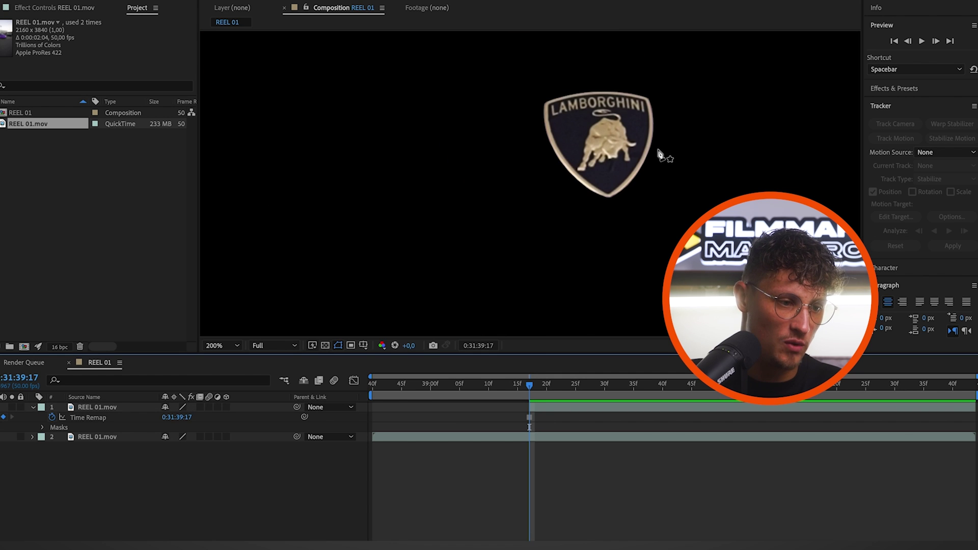
scroll(628, 152, up, 2)
drag(578, 239, 586, 171)
Reveal Mask 1's properties on the frozen badge layer and set its Mask Feather to 3 pixels
click(82, 407)
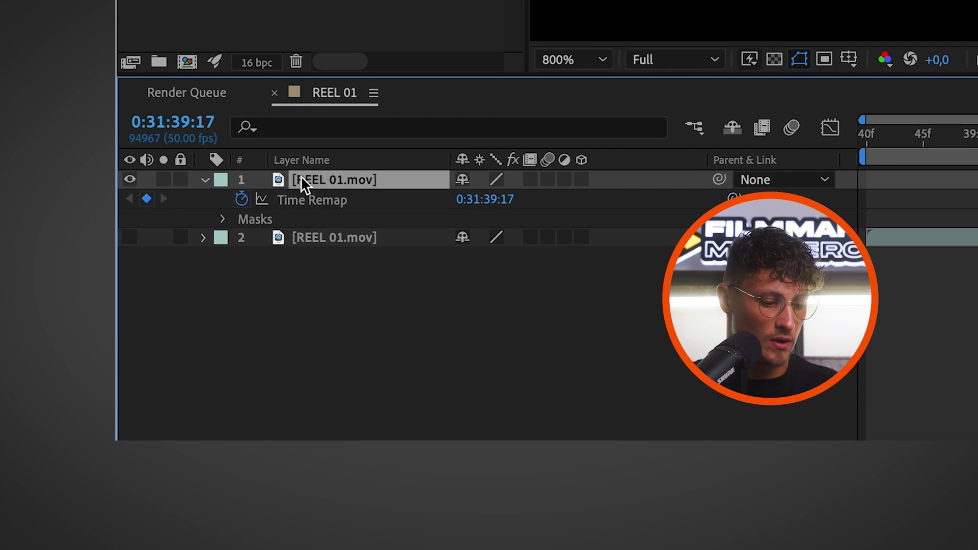
key(m)
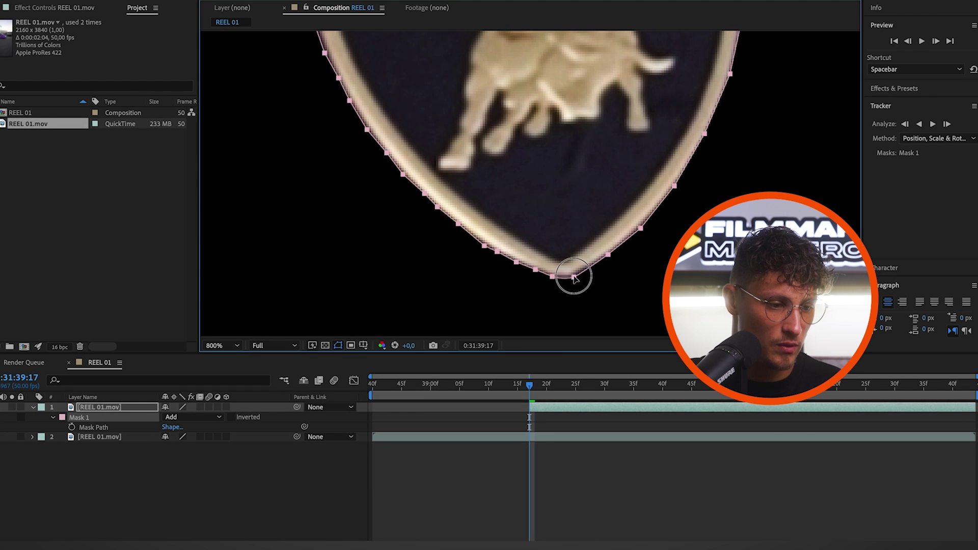
drag(516, 76, 559, 210)
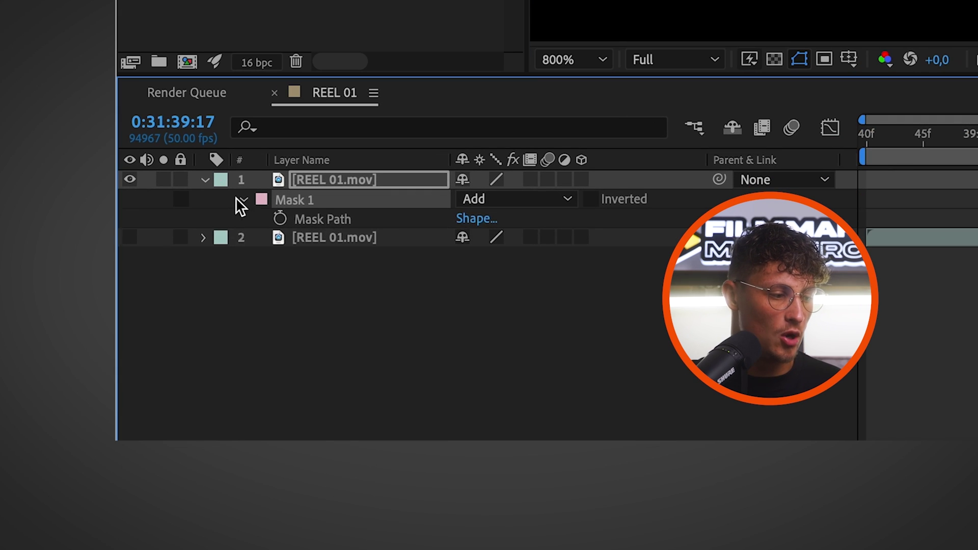
click(242, 199)
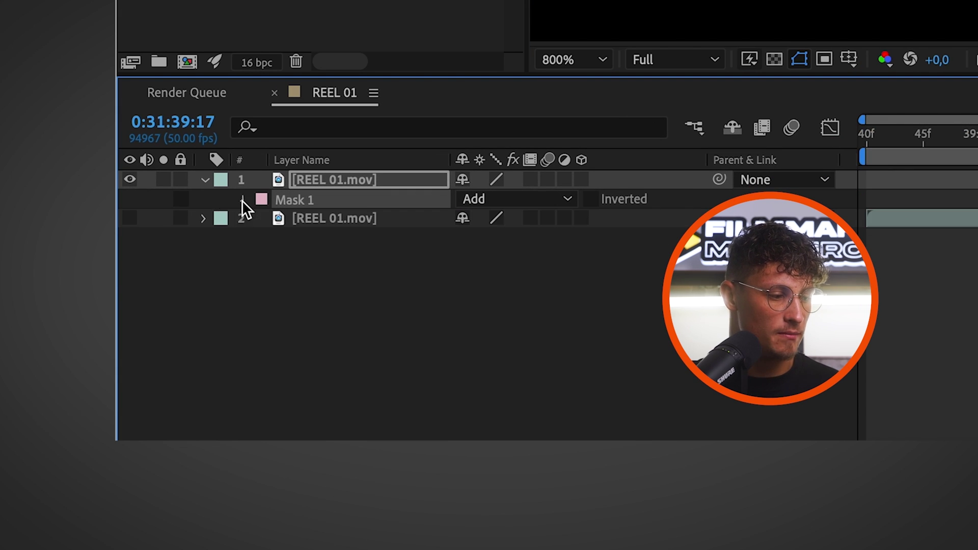
click(243, 200)
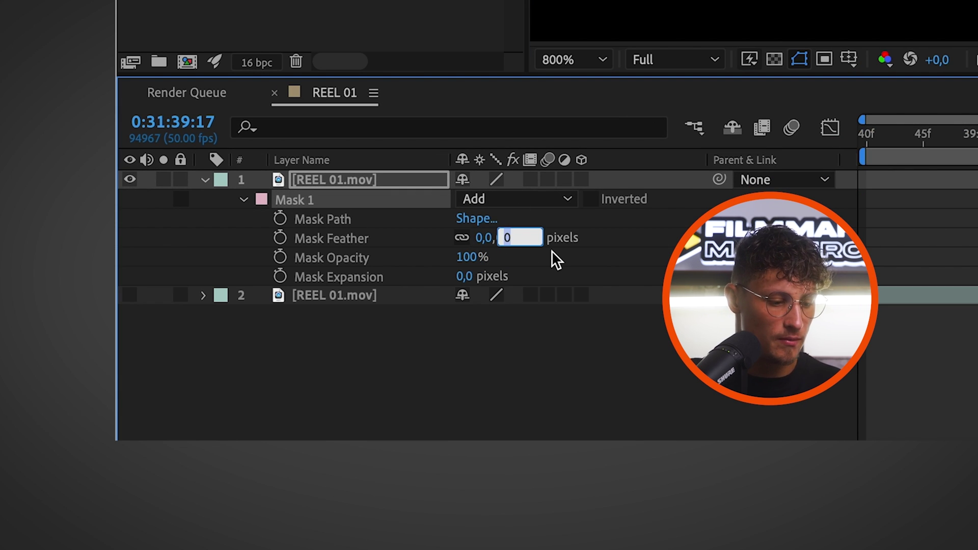
text(3)
key(Return)
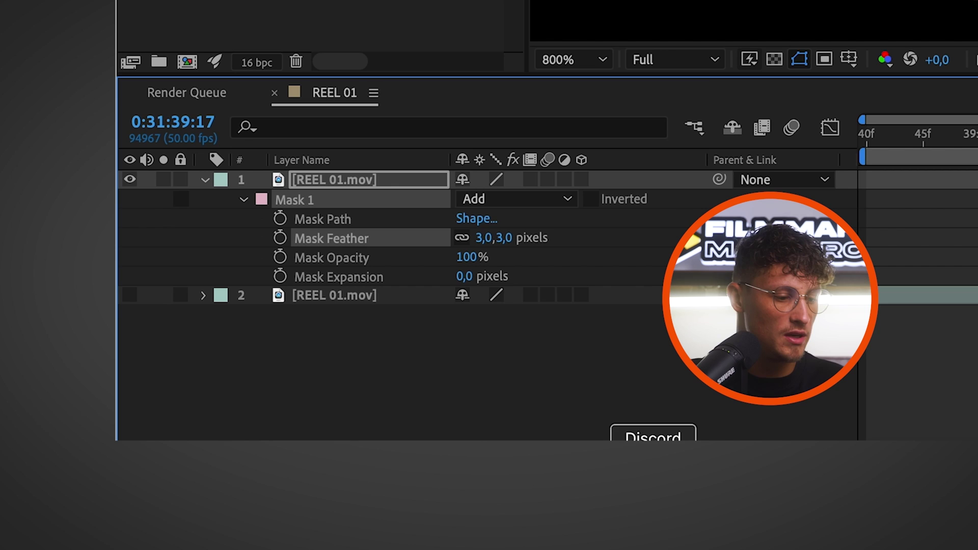
click(674, 414)
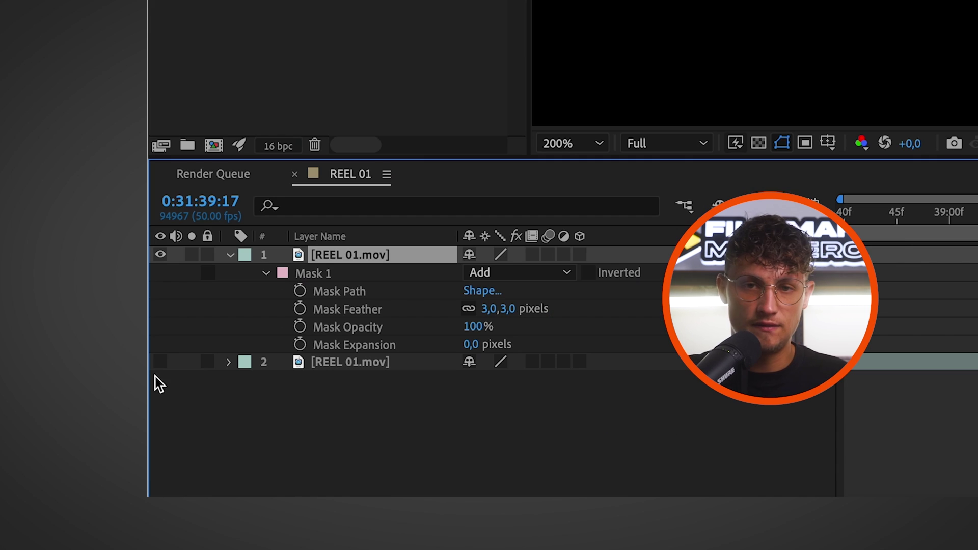
Extend the end of the masked badge layer to 0:31:40:21
click(158, 364)
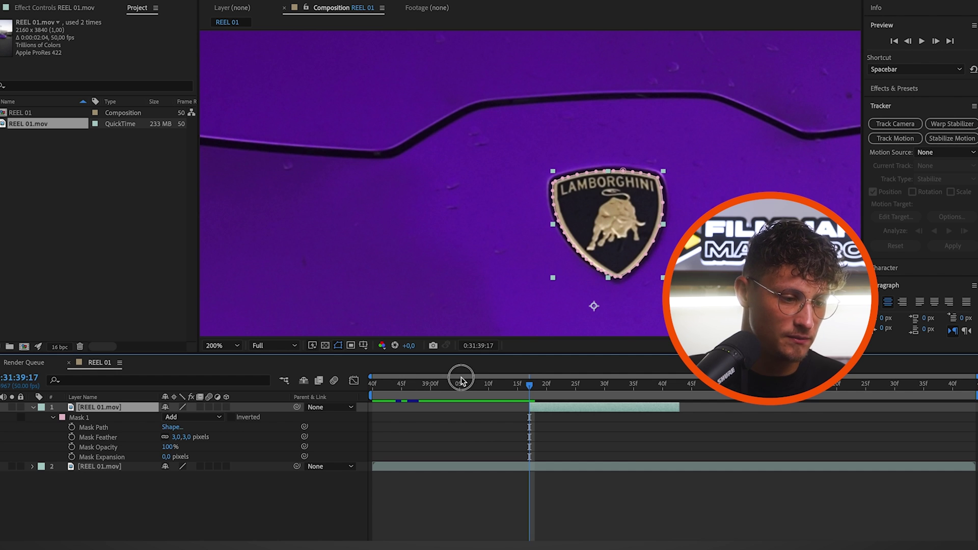
scroll(596, 275, down, 4)
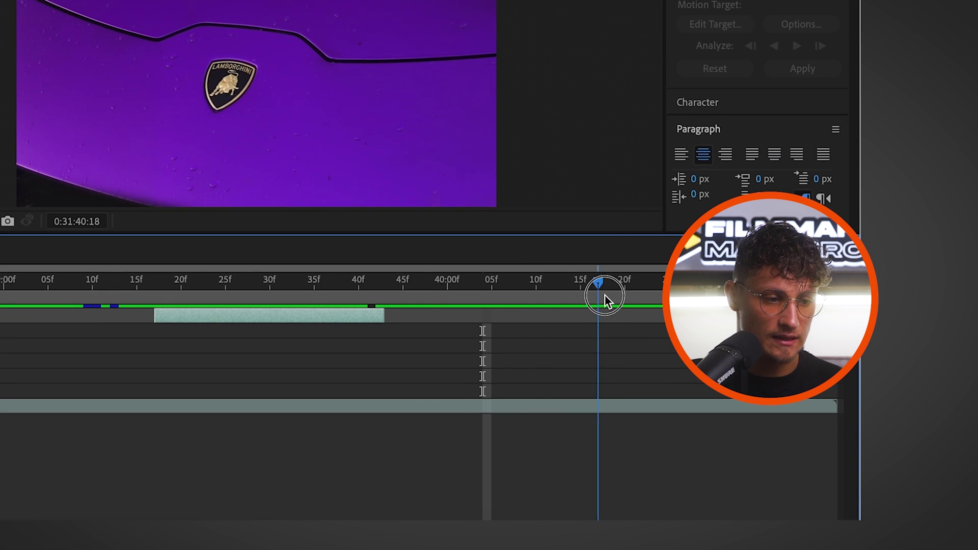
drag(605, 294, 544, 315)
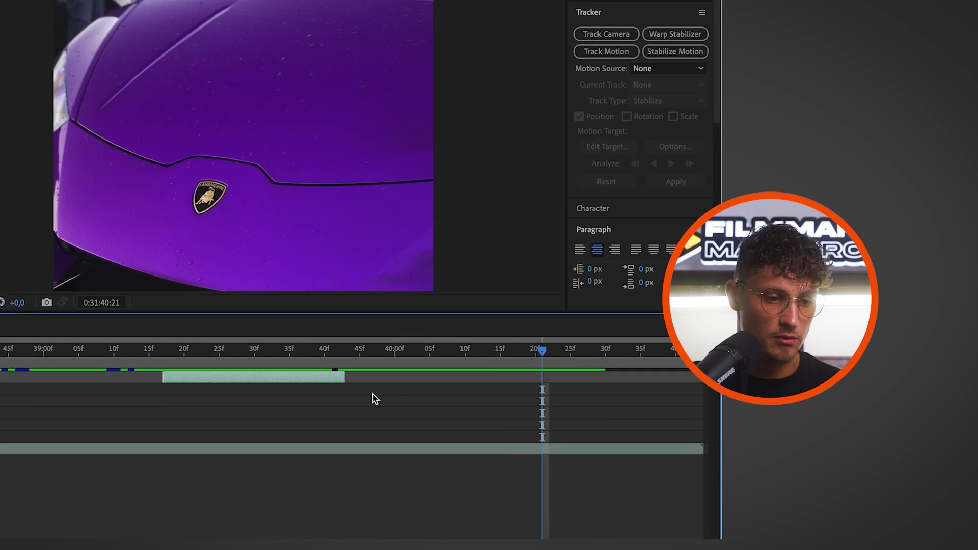
drag(373, 408, 475, 402)
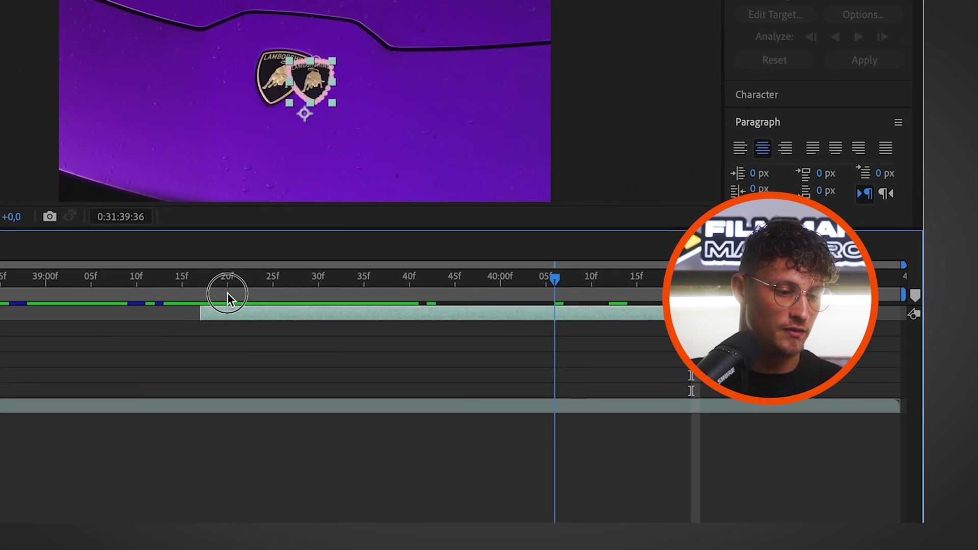
Turn the masked badge layer into a 3D layer
click(280, 350)
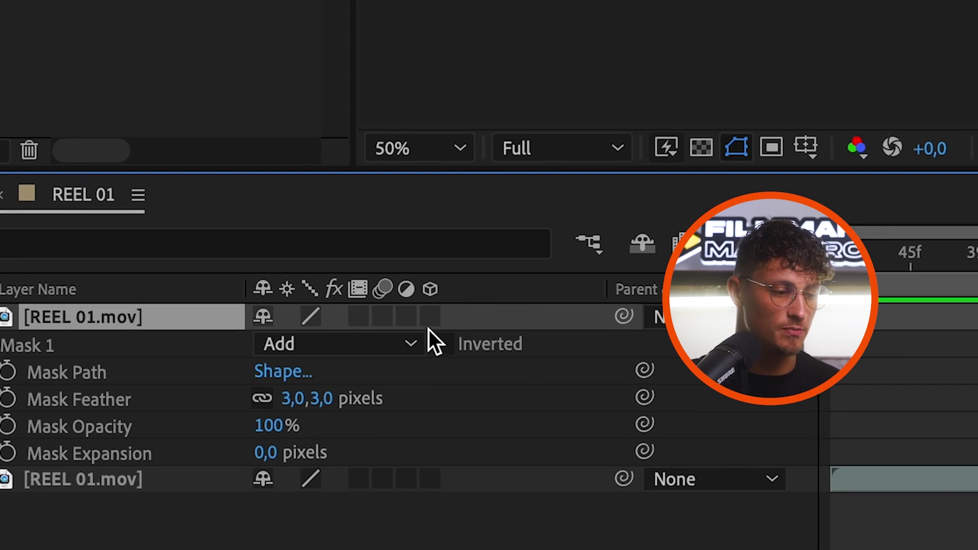
click(431, 316)
click(431, 318)
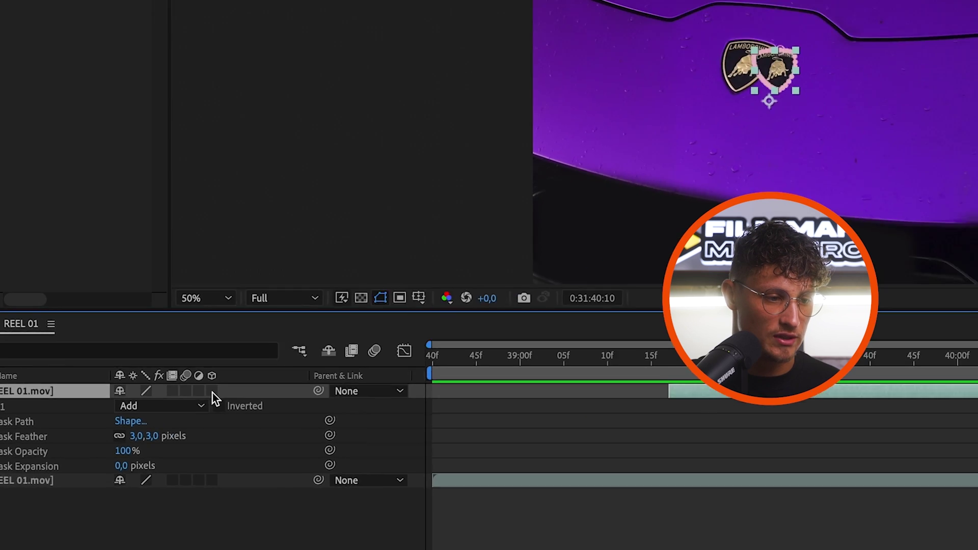
click(213, 390)
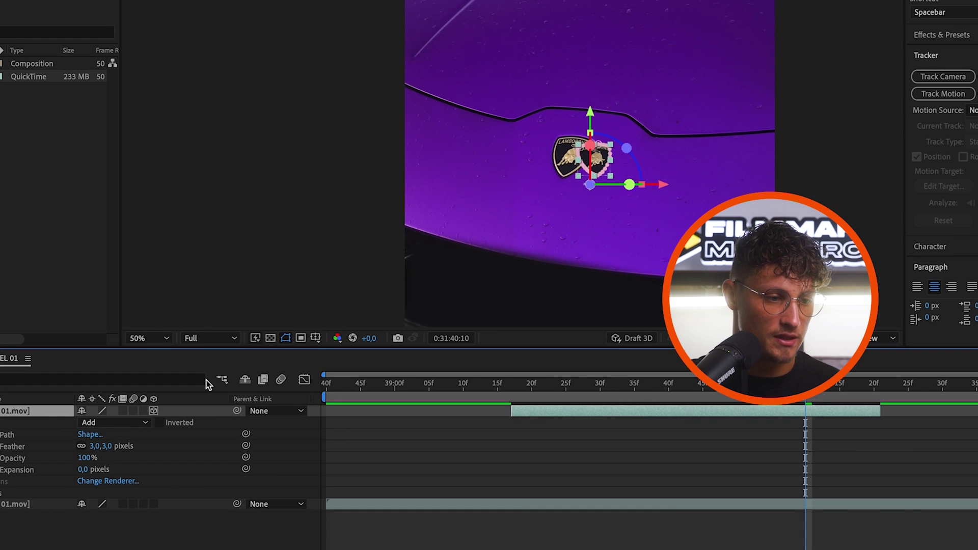
Try rotating the badge layer around its Y and X axes at 0:31:40:10
drag(629, 184, 667, 182)
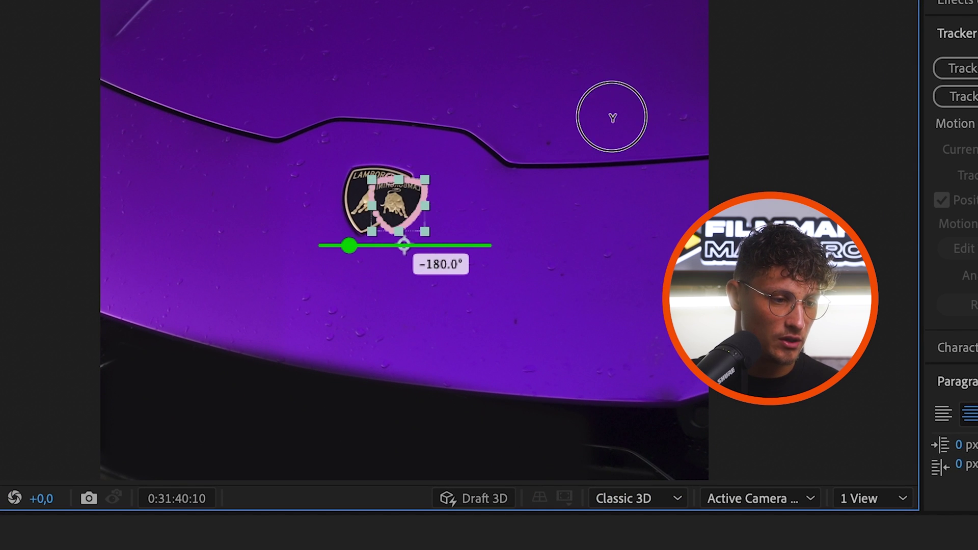
drag(301, 198, 218, 253)
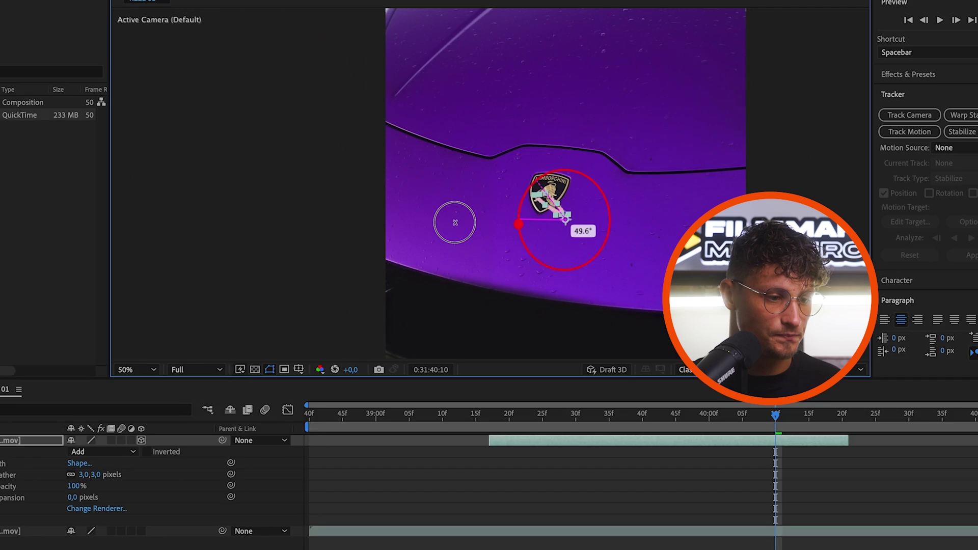
Add Position, Scale, Orientation and X, Y and Z Rotation keyframes to the badge layer at 0:31:39:17
drag(422, 530, 336, 530)
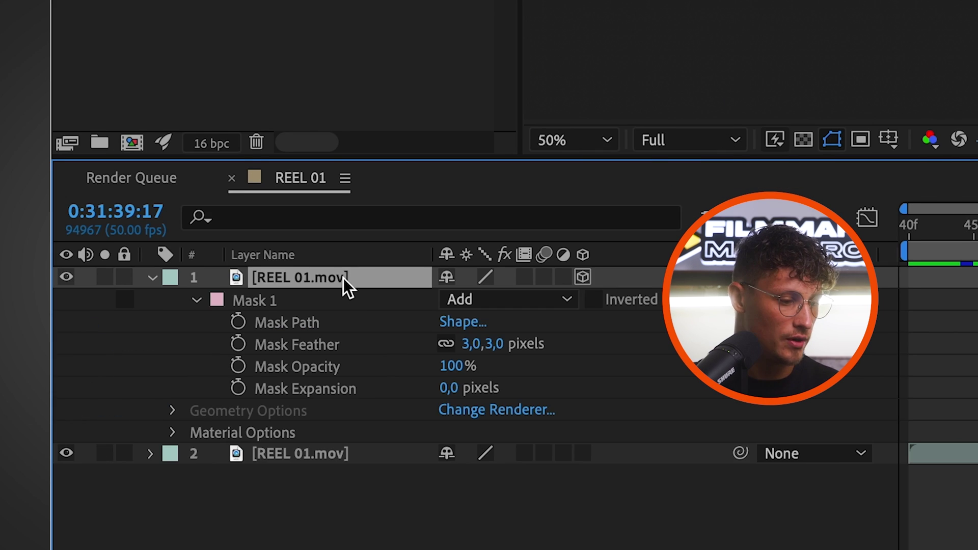
key(s)
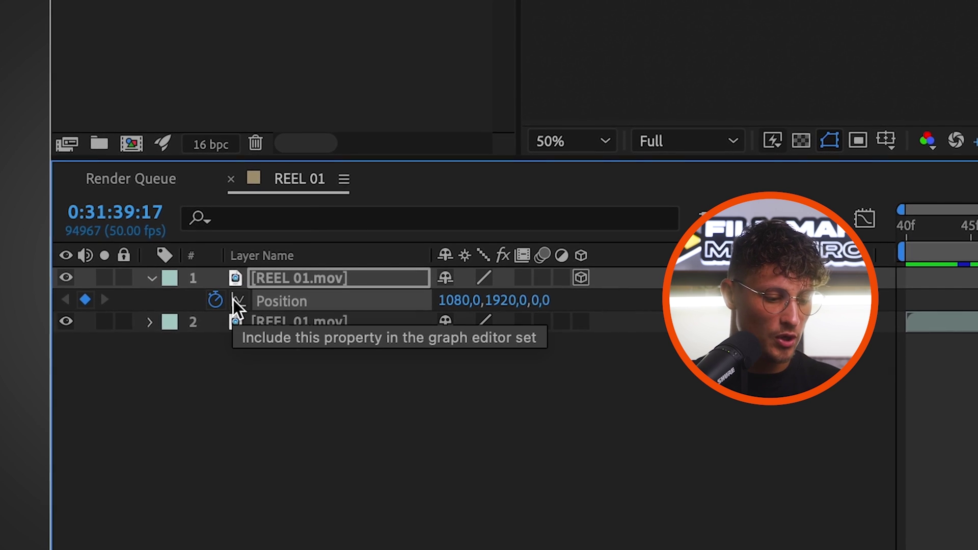
key(r)
click(216, 300)
click(216, 322)
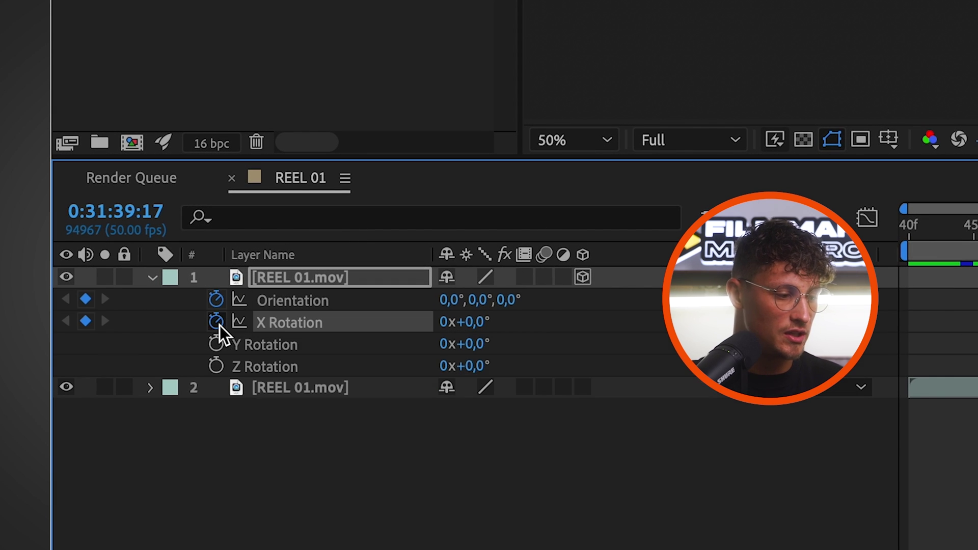
click(217, 344)
click(217, 366)
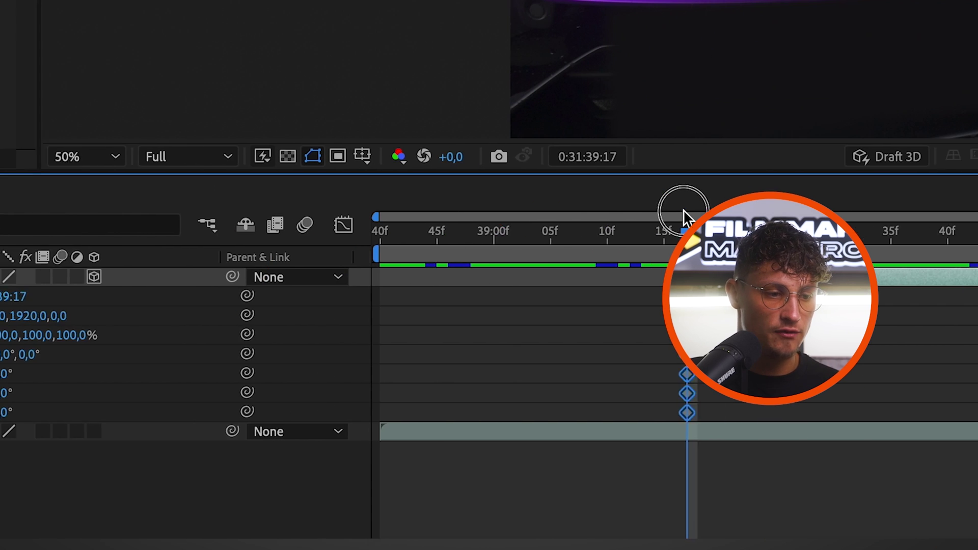
click(279, 515)
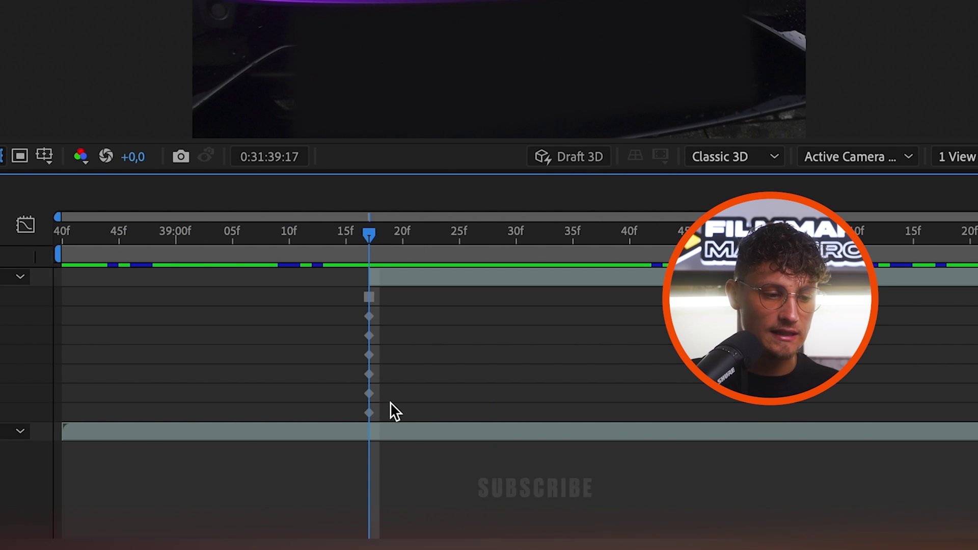
Add a Position keyframe to the badge layer at 0:31:40:20, just before the layer ends
click(388, 246)
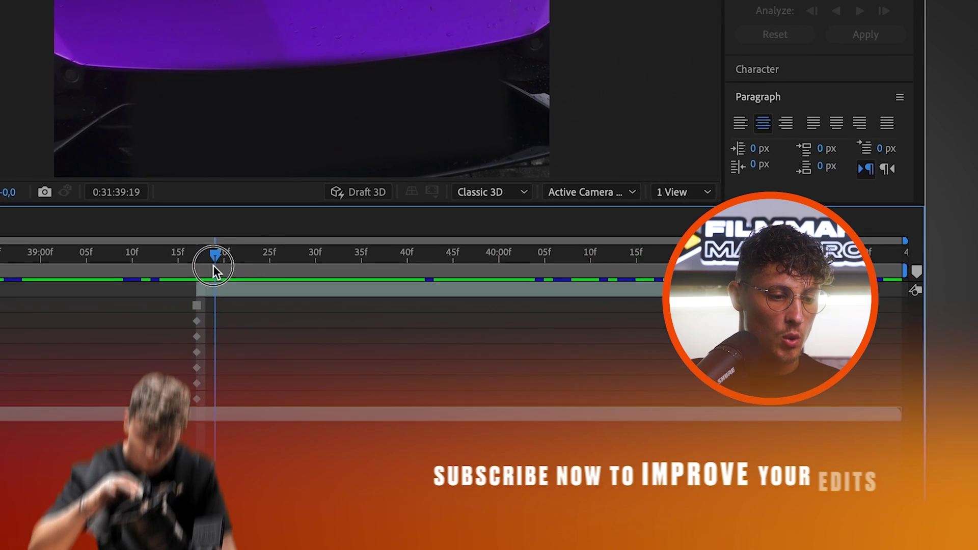
drag(213, 266, 687, 295)
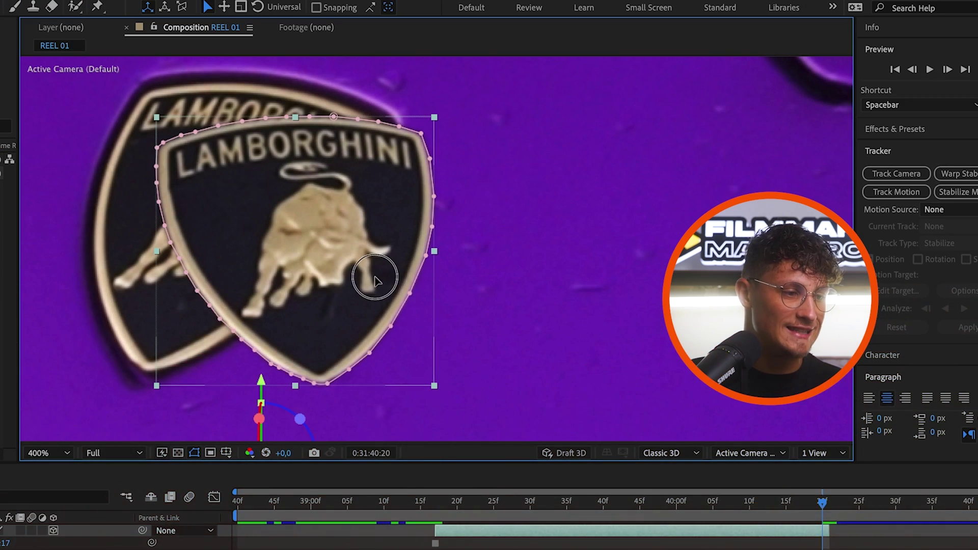
drag(371, 277, 303, 252)
click(539, 310)
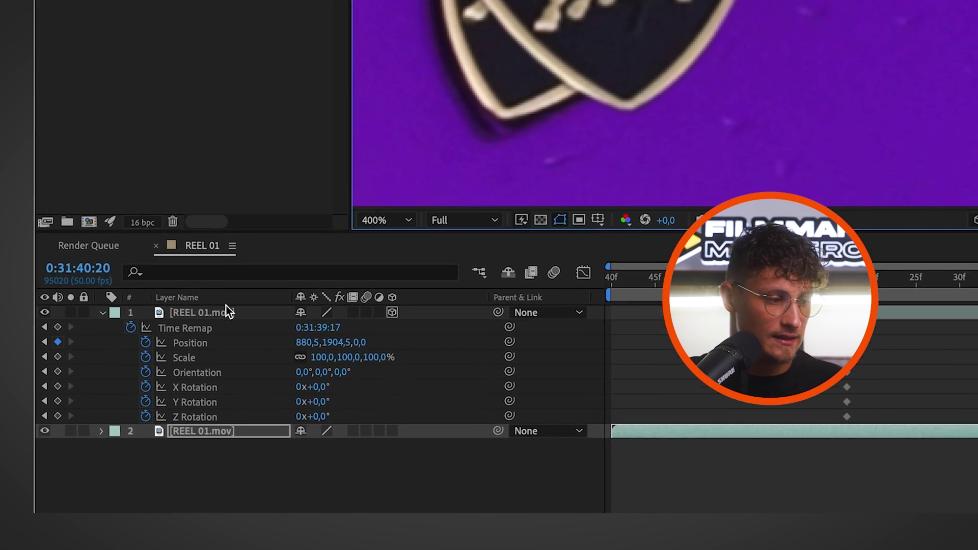
Tilt the badge layer to an orientation of about 345.8°, 28.2°, 28.2° and scale it to 122% at 0:31:40:20
click(326, 197)
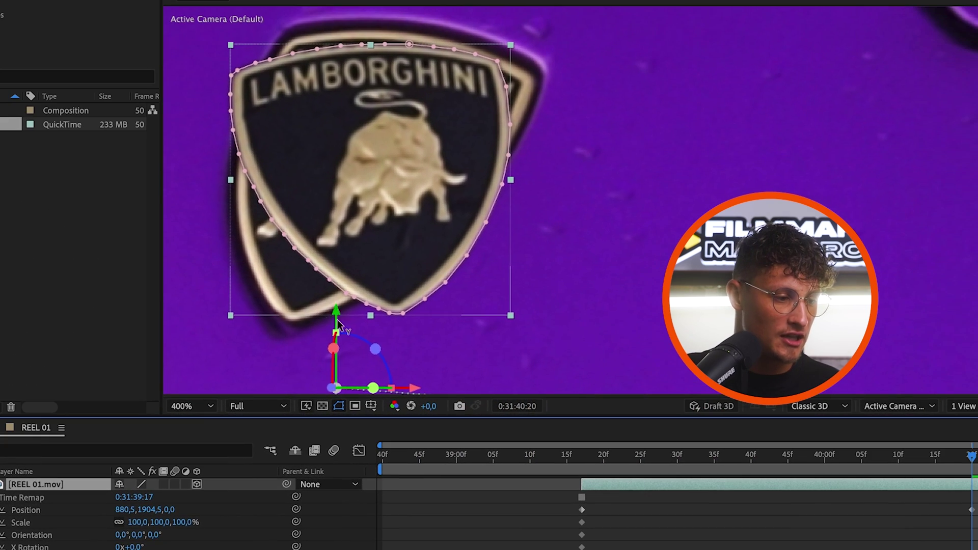
drag(357, 340, 371, 338)
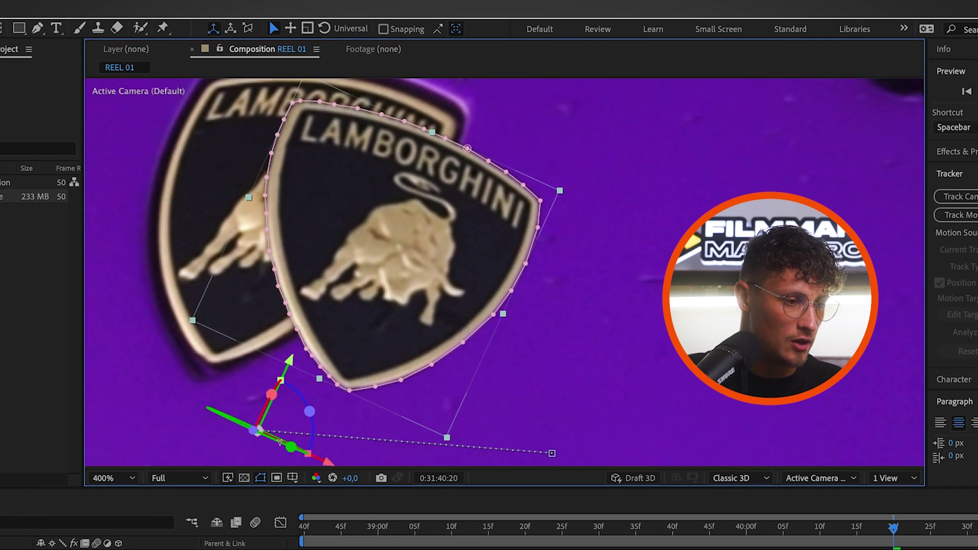
drag(279, 441, 275, 441)
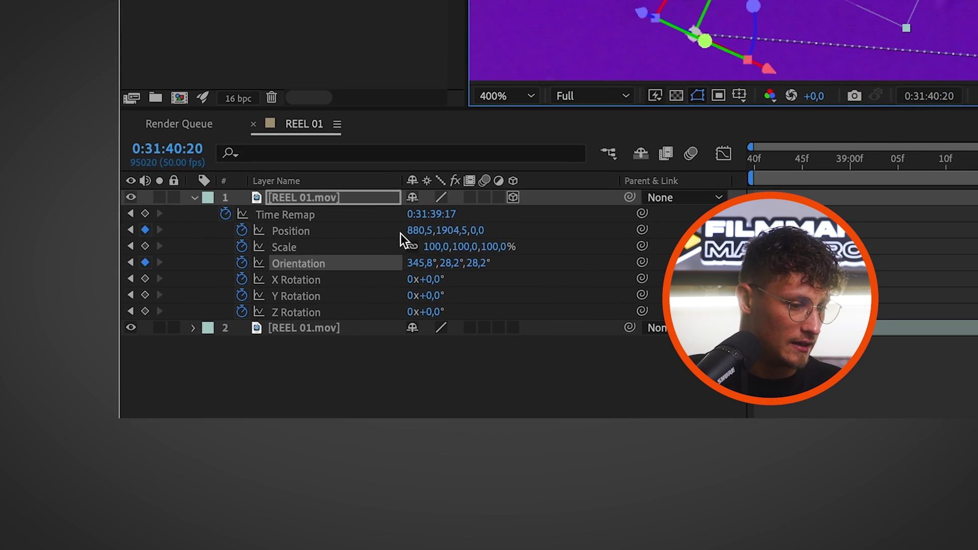
drag(483, 249, 530, 250)
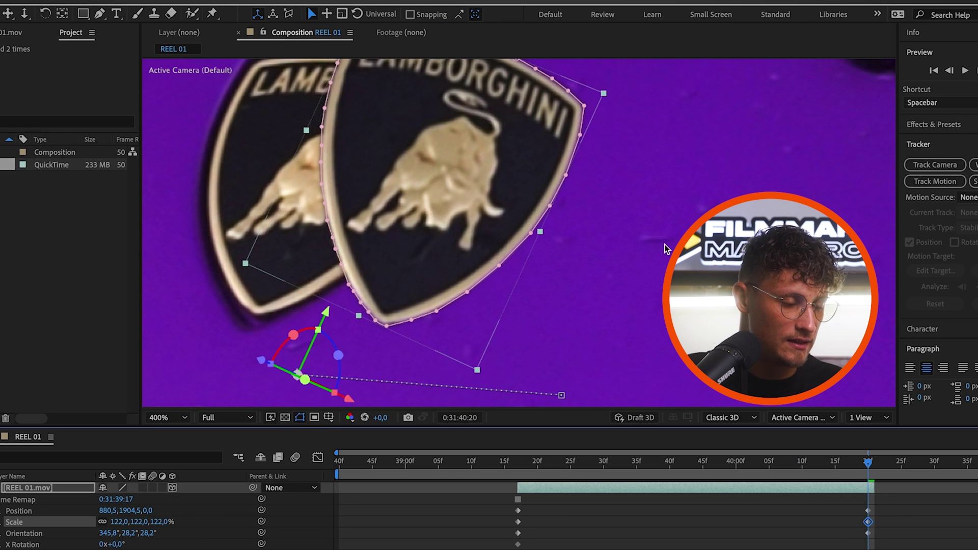
Reposition and further rotate the badge layer at 0:31:40:20 so it lines up with the real badge on the hood
scroll(665, 250, down, 1)
drag(538, 200, 476, 207)
drag(426, 321, 407, 316)
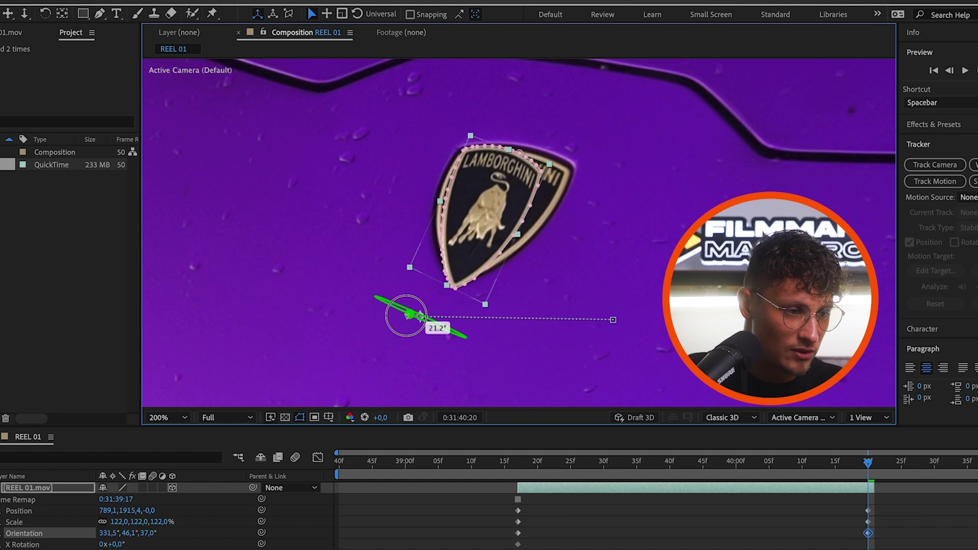
drag(425, 317, 419, 315)
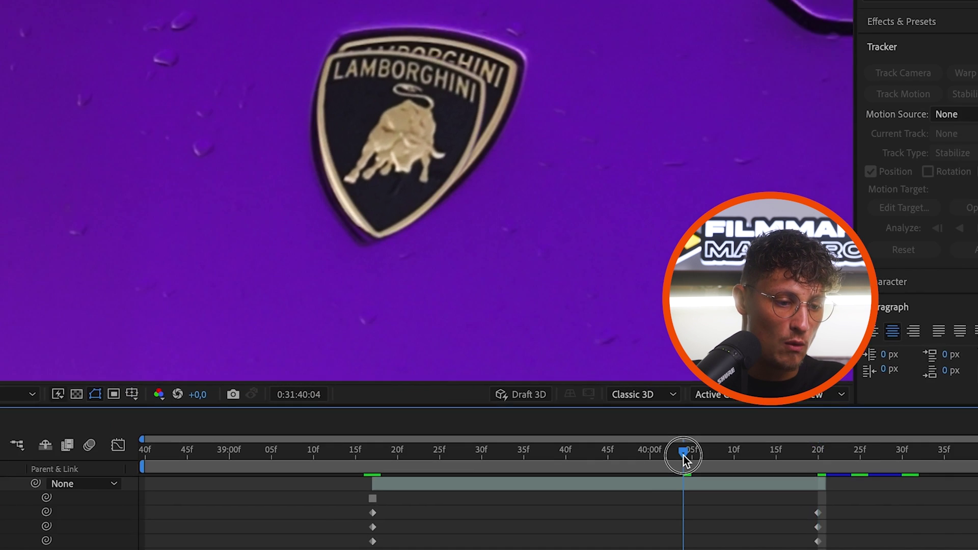
Scale the badge layer up to 231.6% at 0:31:39:42
click(601, 499)
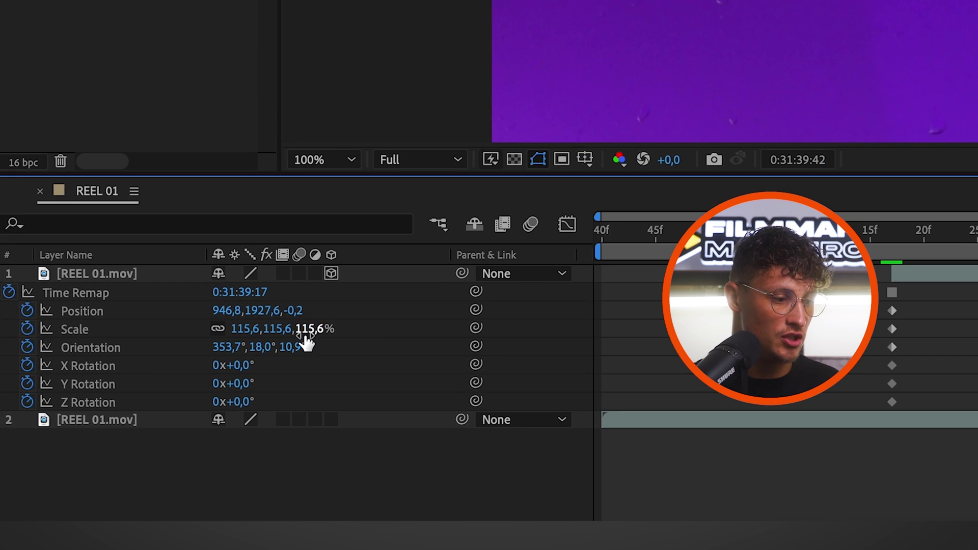
drag(152, 428, 168, 429)
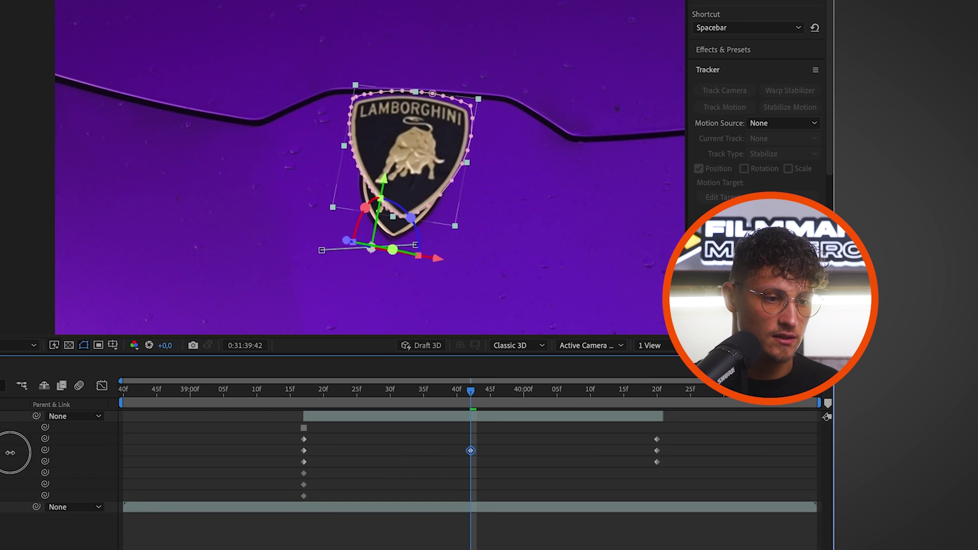
drag(10, 452, 22, 454)
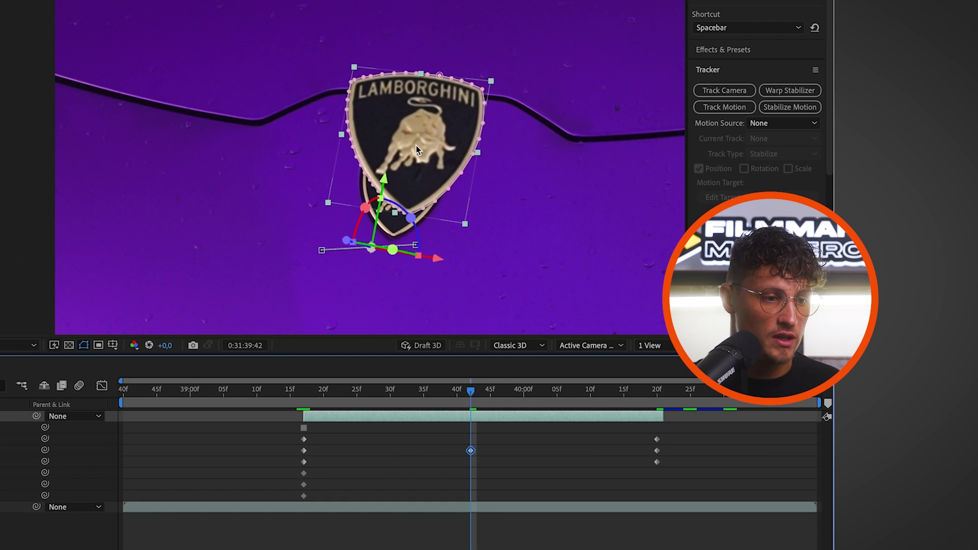
Move the enlarged badge layer up off the hood to about 646.3, 1601.5 at 0:31:39:42
drag(408, 144, 339, 73)
scroll(337, 75, down, 3)
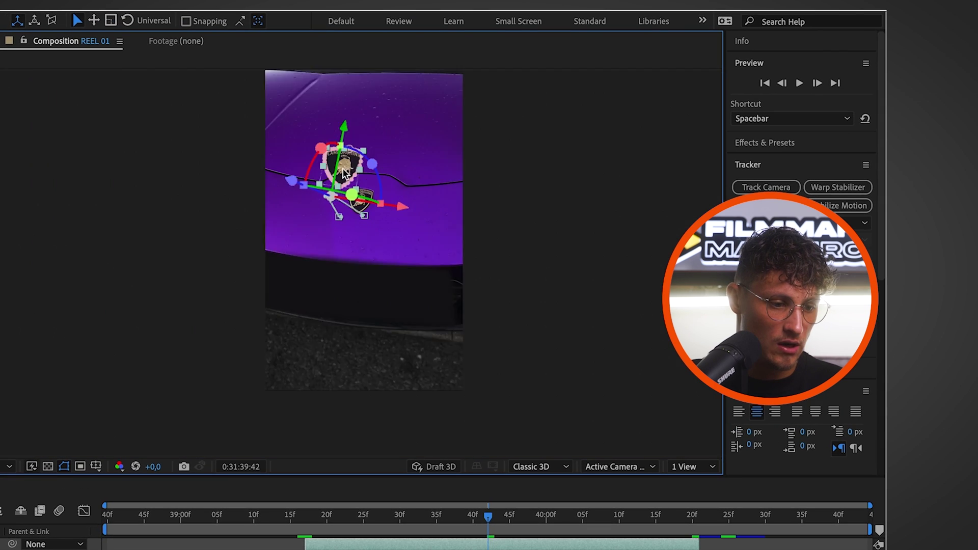
scroll(337, 74, up, 3)
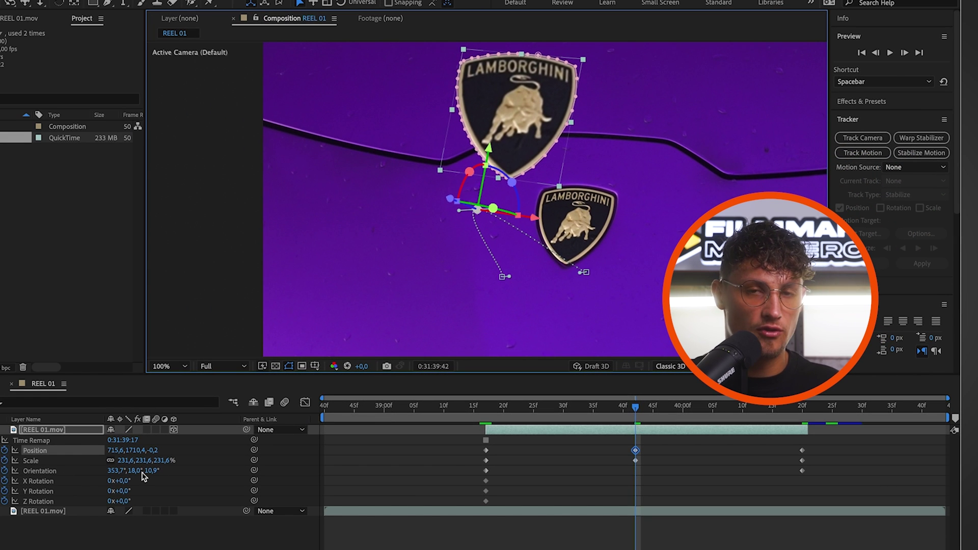
drag(516, 143, 493, 109)
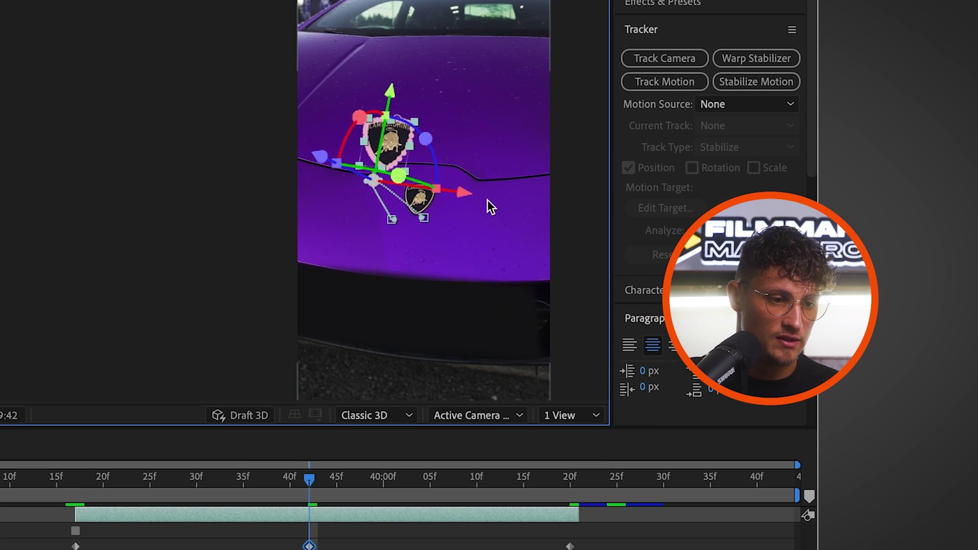
scroll(747, 230, up, 2)
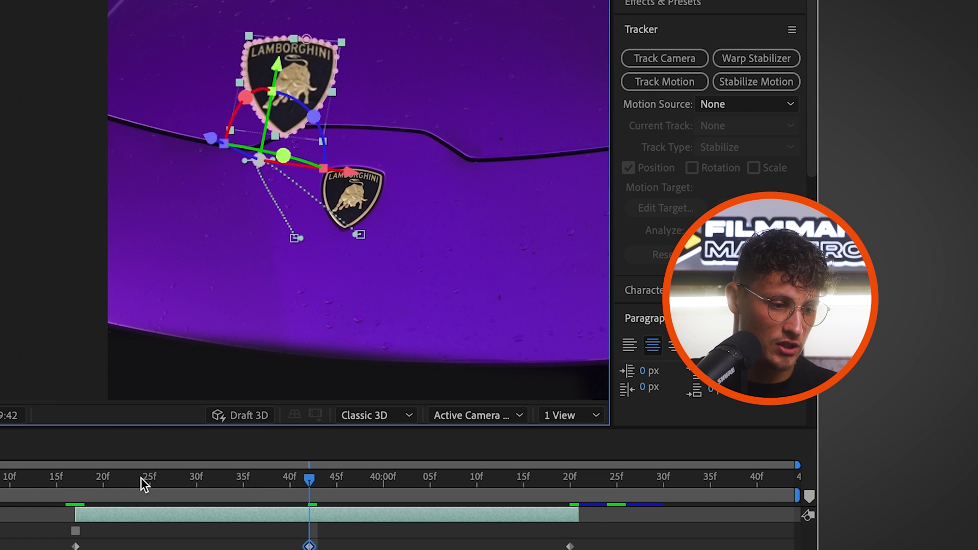
Scrub and play through the badge animation from its first keyframe to check the motion
click(75, 546)
drag(252, 493, 124, 492)
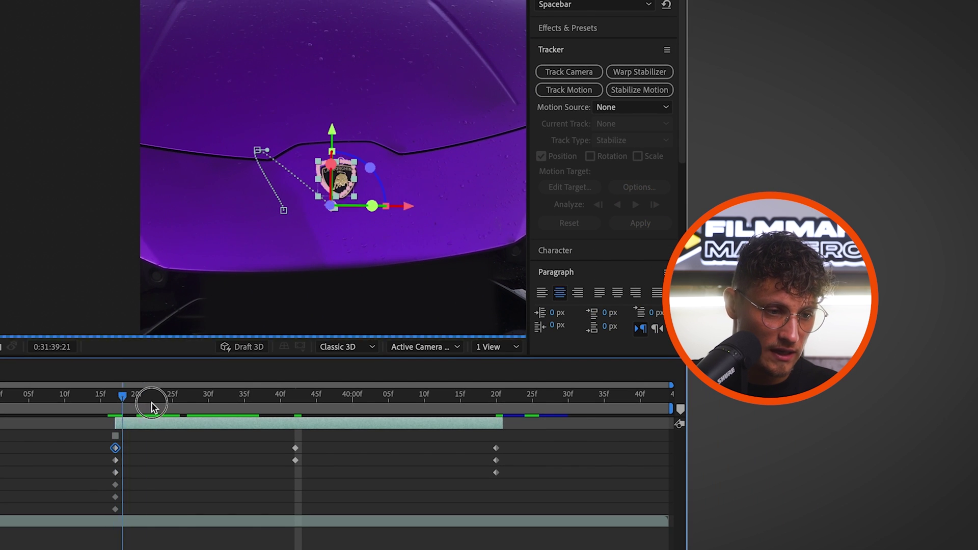
drag(151, 406, 485, 460)
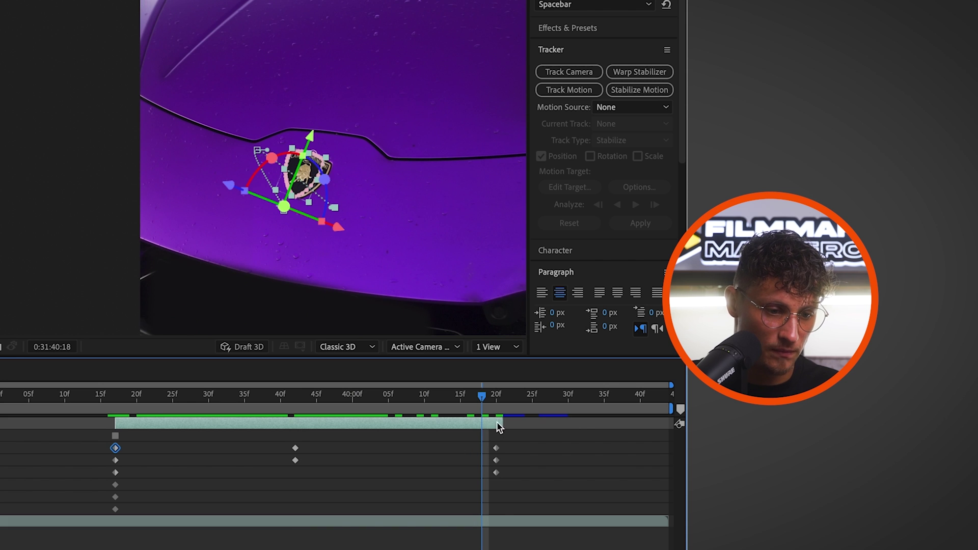
key(space)
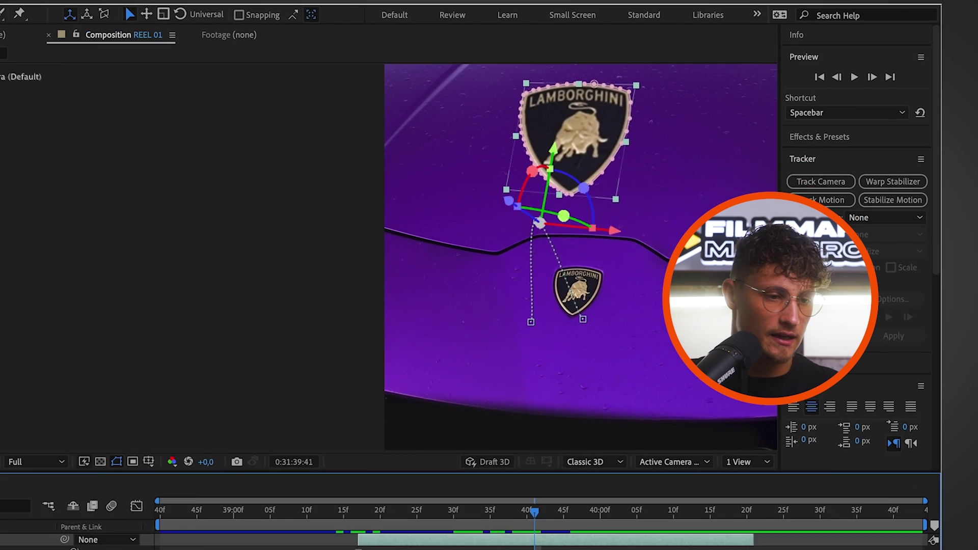
Keyframe the badge layer's Y Rotation to one full turn at 0:31:39:42 and two turns at 0:31:40:20, and preview the spin
drag(161, 463, 194, 463)
key(ctrl+z)
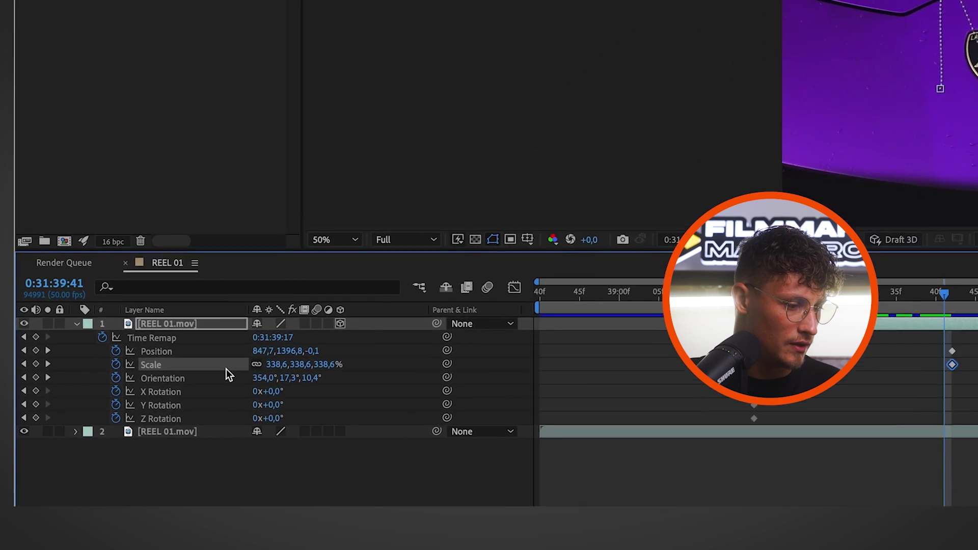
click(93, 472)
click(355, 441)
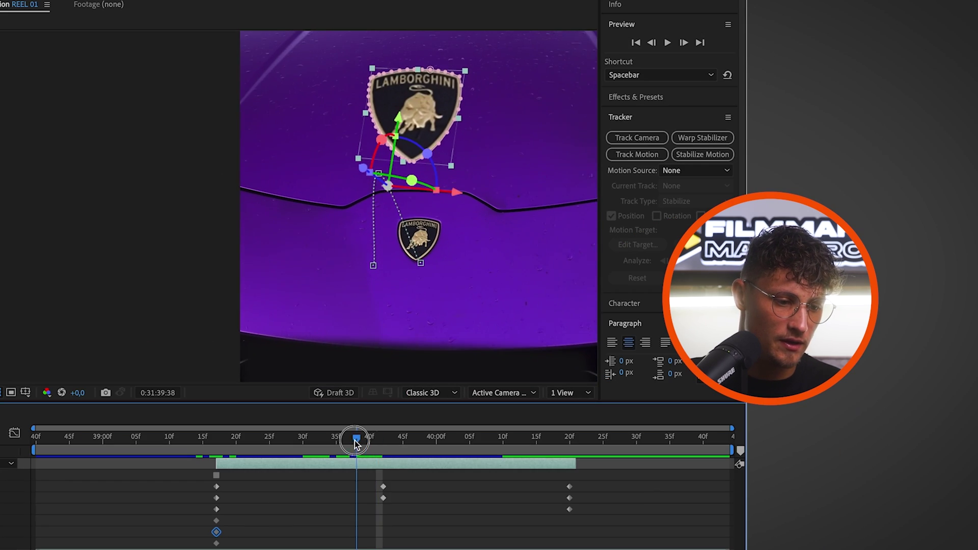
click(320, 372)
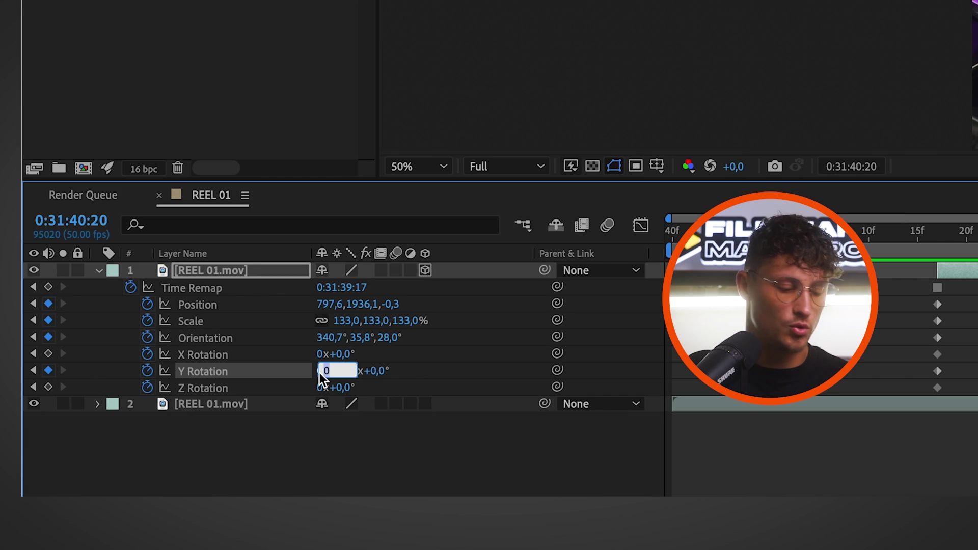
text(-2)
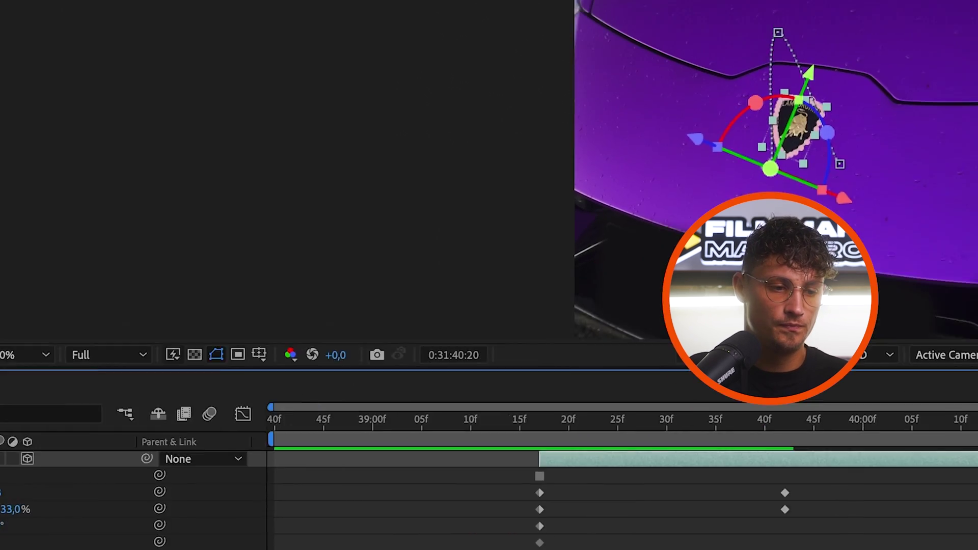
key(space)
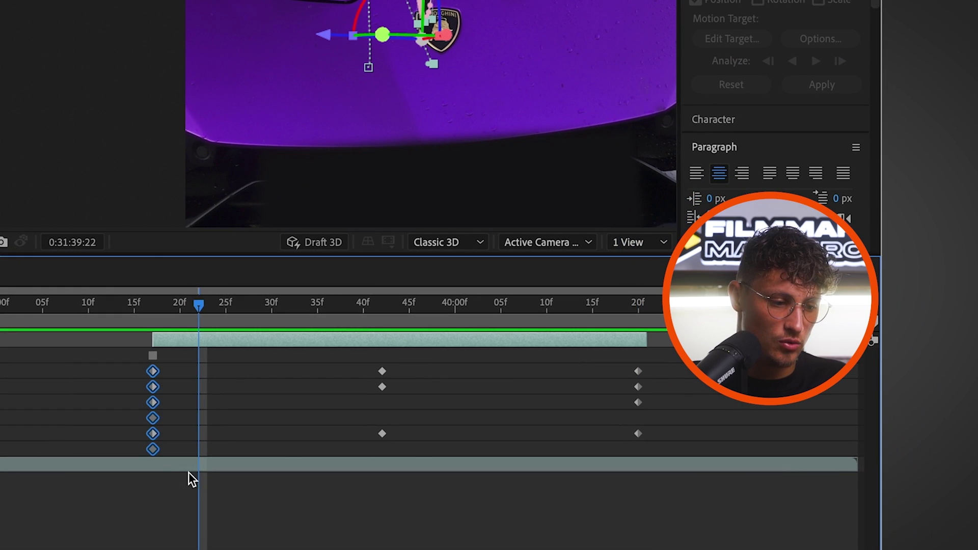
Apply Easy Ease Out to all of the badge layer's transform keyframes at 0:31:39:17
right_click(152, 449)
mouse_move(255, 548)
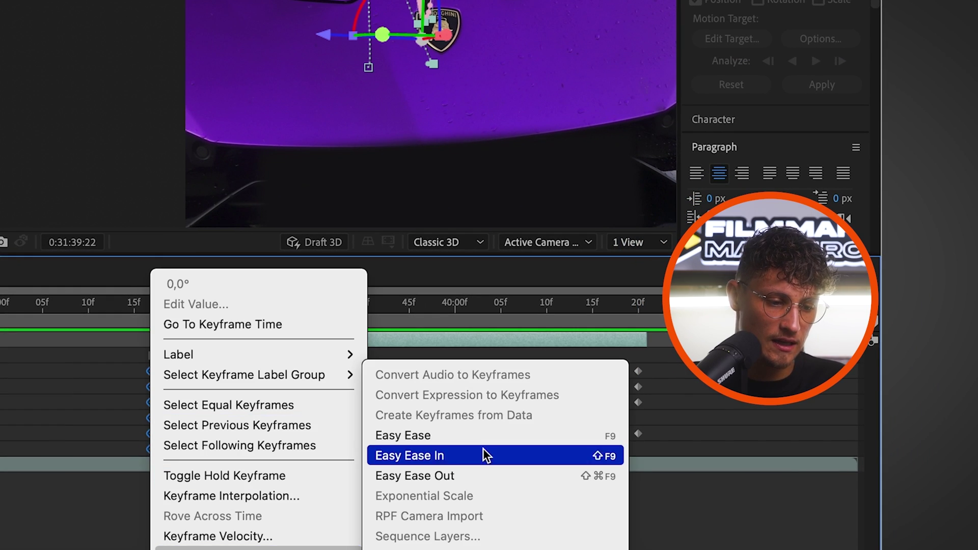
click(443, 476)
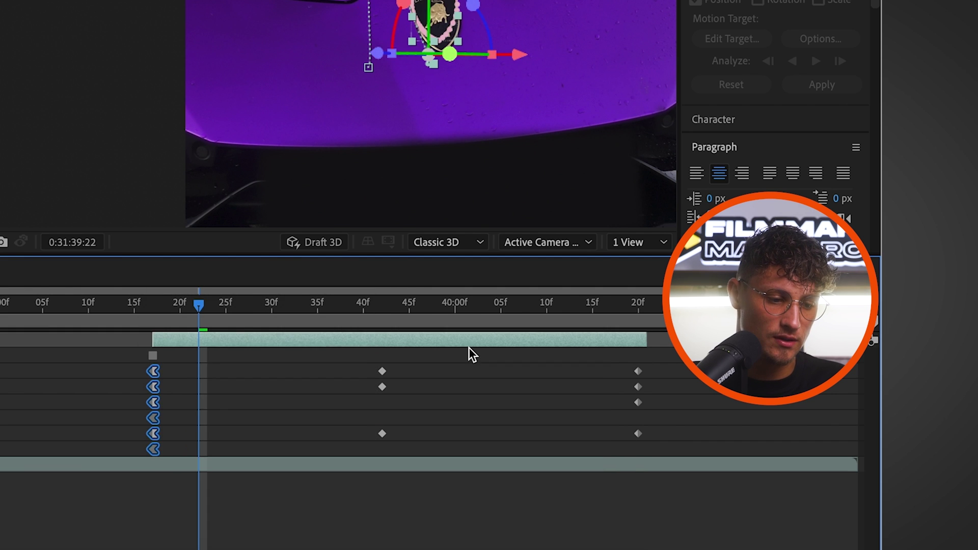
Apply Easy Ease In to the badge layer's final keyframes at 0:31:40:20
drag(665, 368, 591, 440)
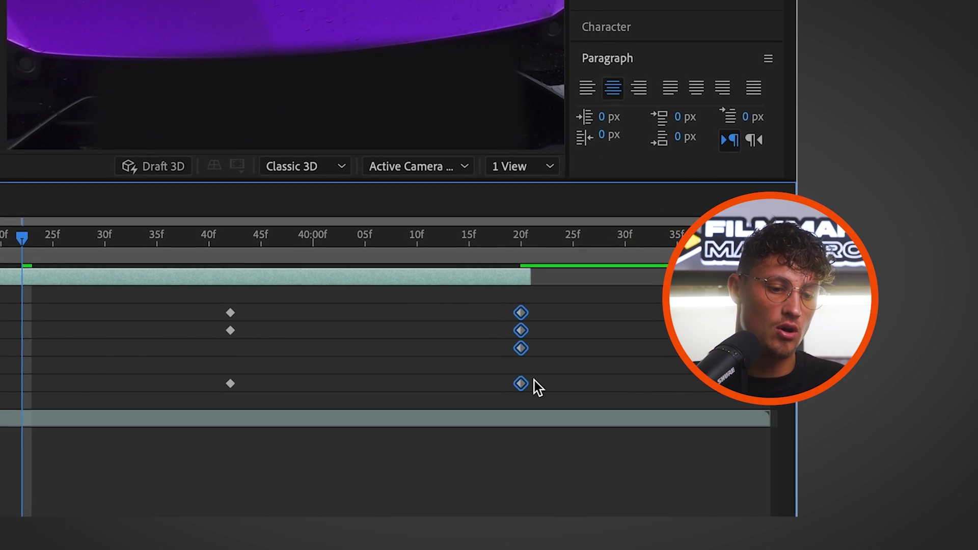
right_click(553, 394)
mouse_move(571, 525)
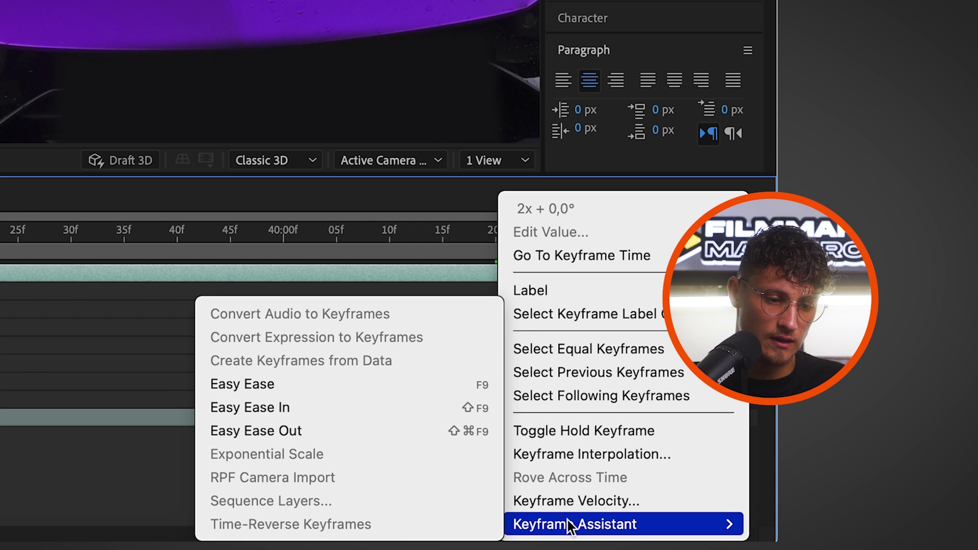
click(346, 407)
Apply Easy Ease to the badge layer's middle Position, Scale and Y Rotation keyframes at 0:31:39:42
drag(236, 311, 153, 408)
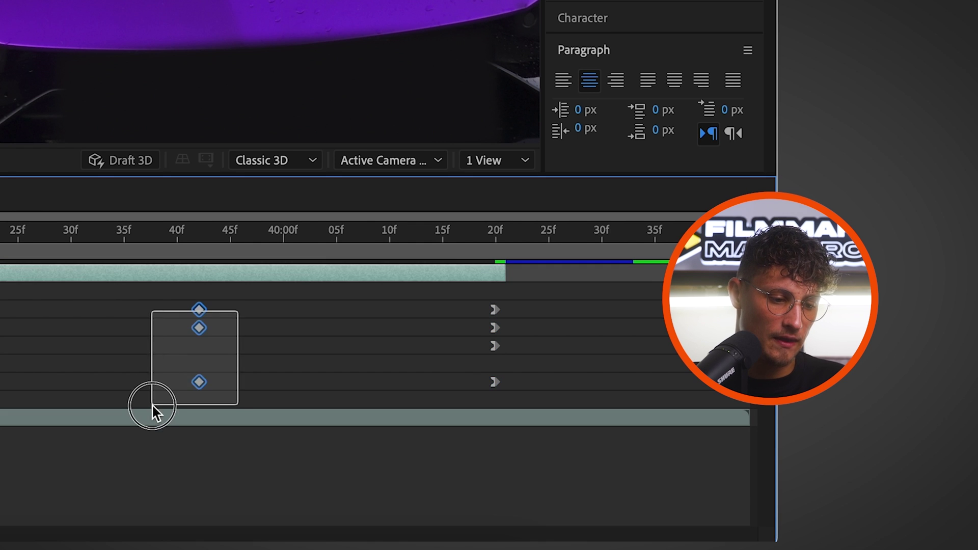
right_click(183, 335)
mouse_move(253, 476)
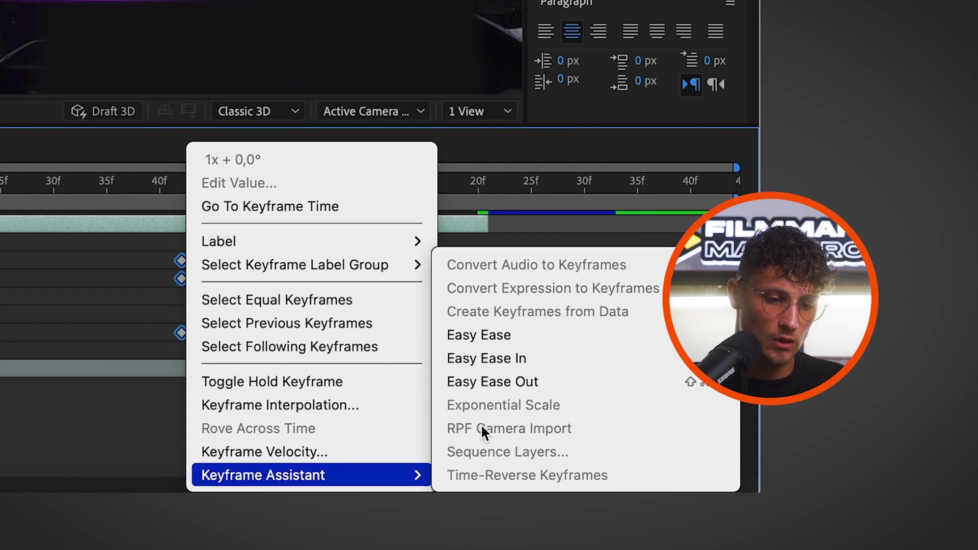
click(536, 340)
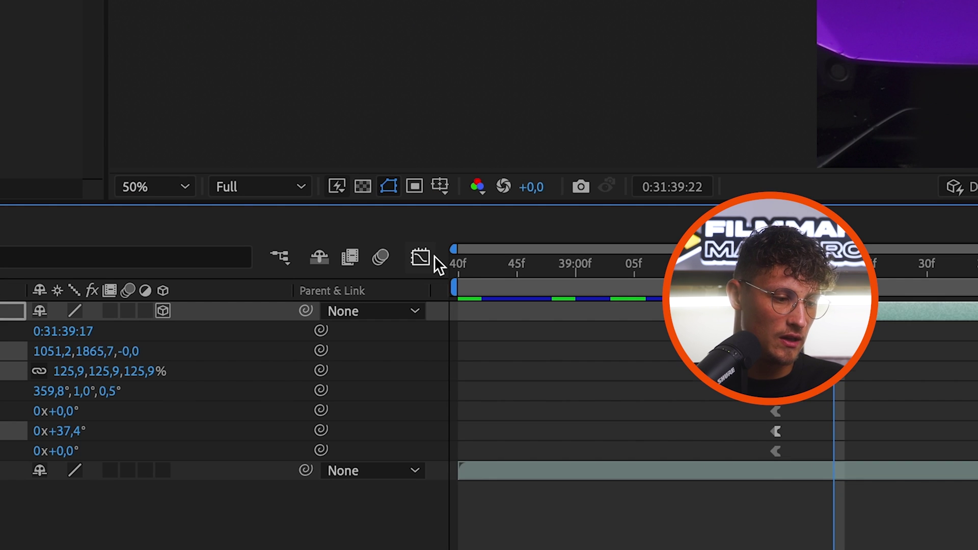
In the Graph Editor, lengthen the outgoing ease handles of the badge's Y Rotation, Position and Scale speed curves
click(433, 256)
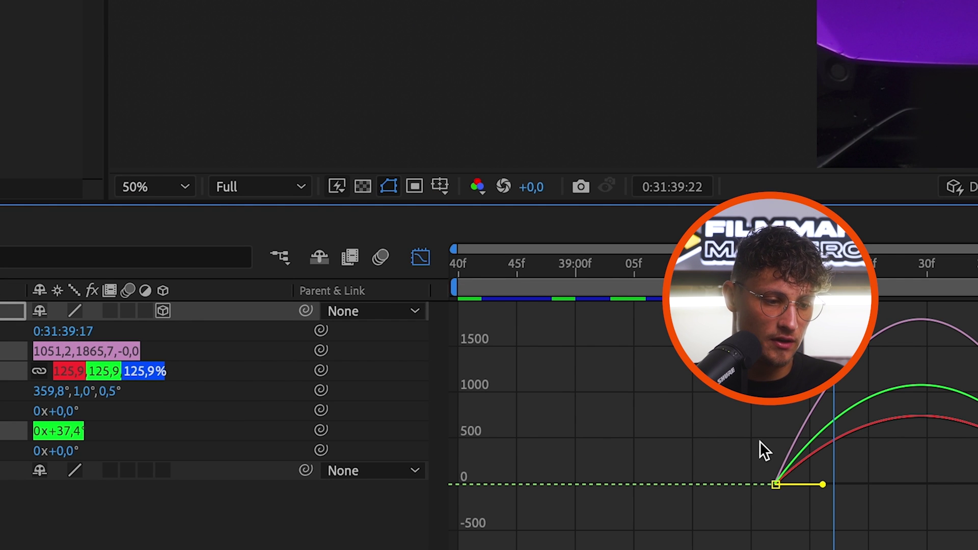
mouse_move(779, 489)
mouse_move(549, 337)
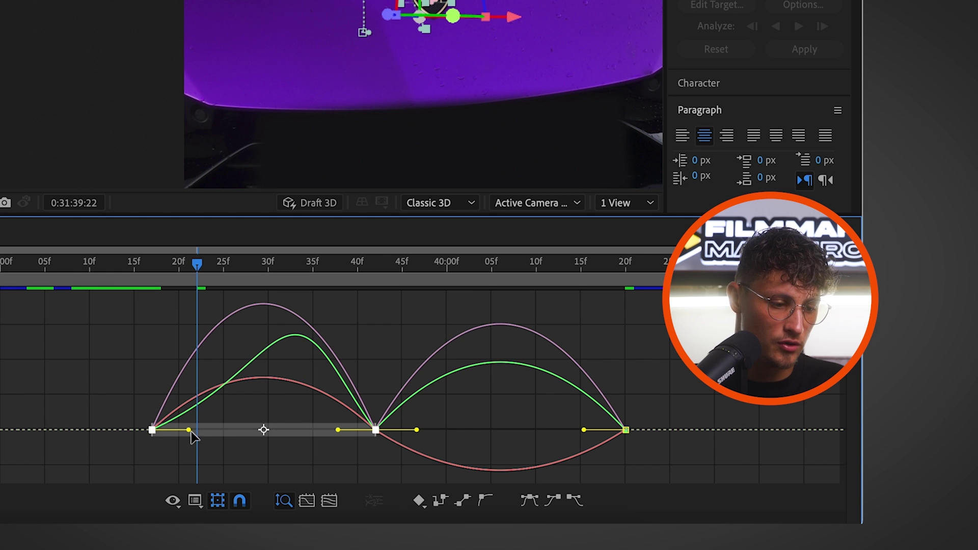
drag(231, 433, 236, 433)
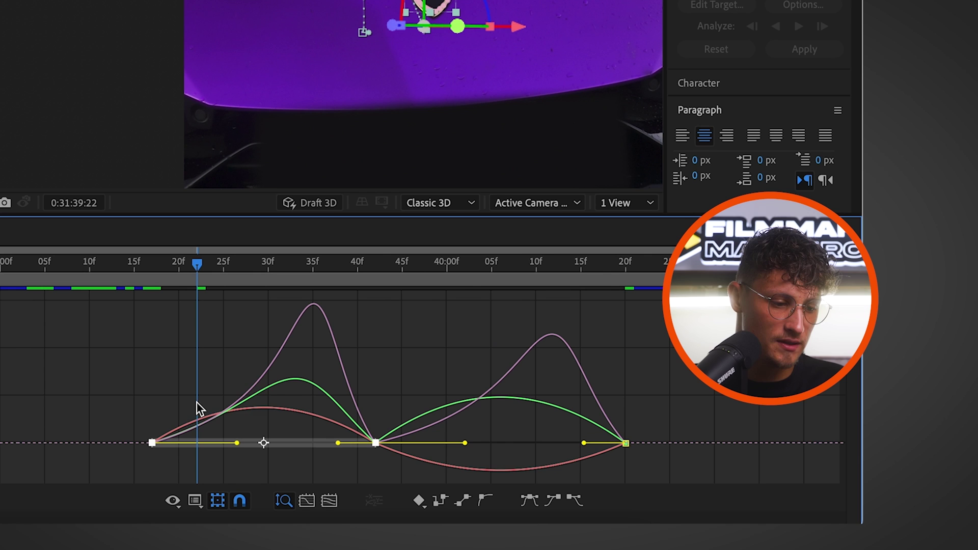
mouse_move(193, 426)
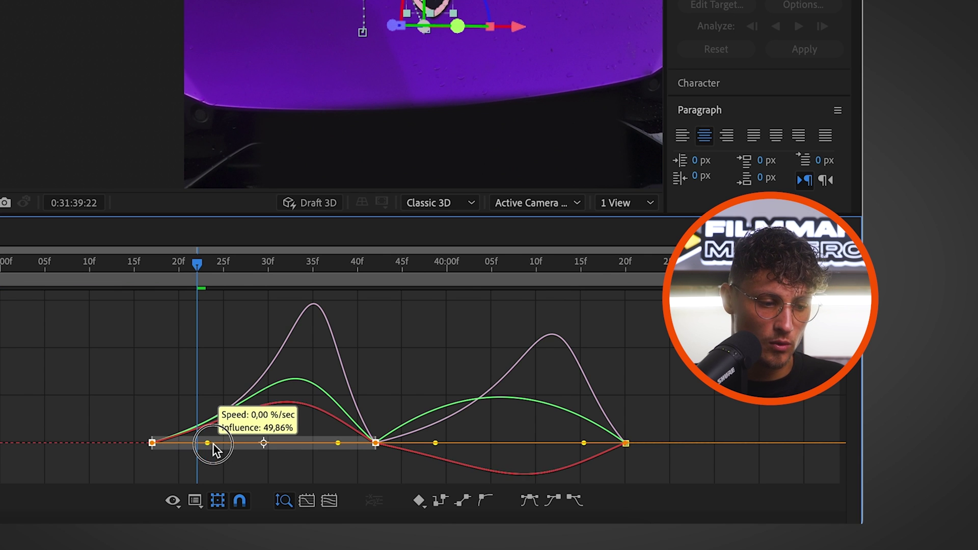
drag(228, 445, 227, 446)
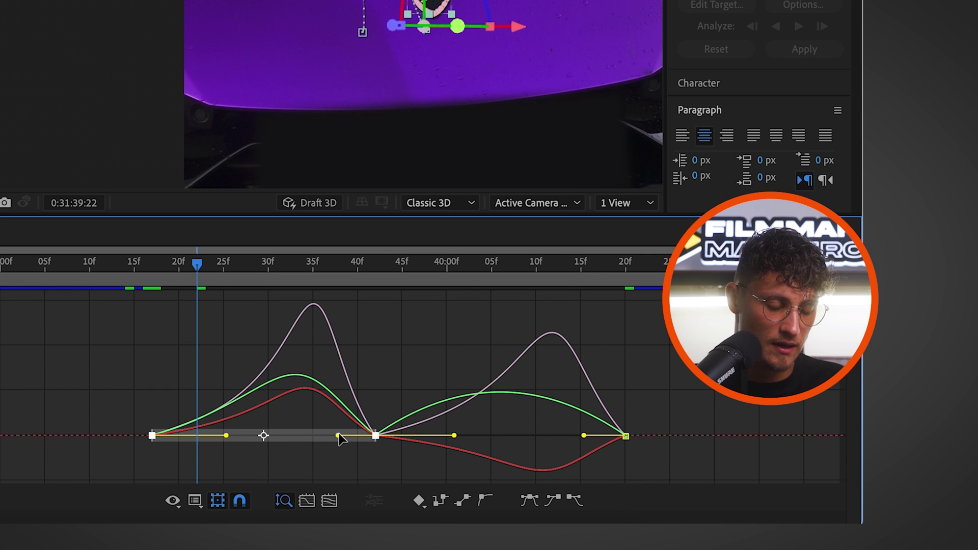
Lengthen the remaining ease handles of the badge's Y Rotation, Position and Scale speed curves so both segments peak near their middles
drag(320, 434, 316, 436)
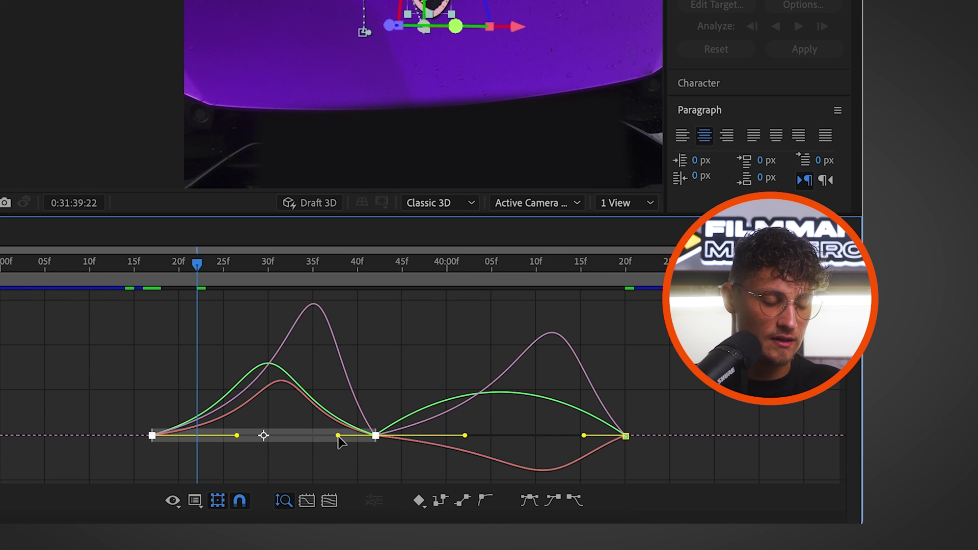
drag(312, 433, 306, 432)
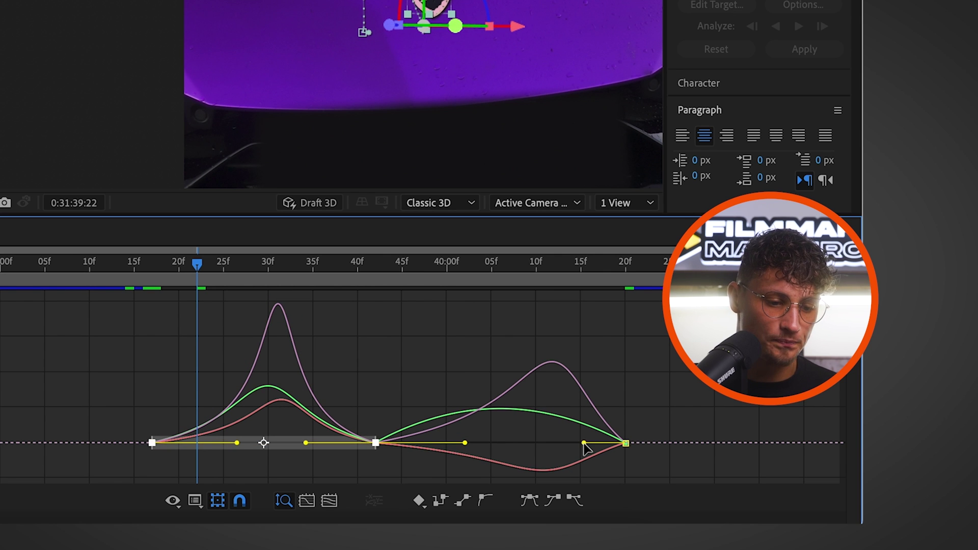
drag(579, 442, 528, 440)
click(504, 411)
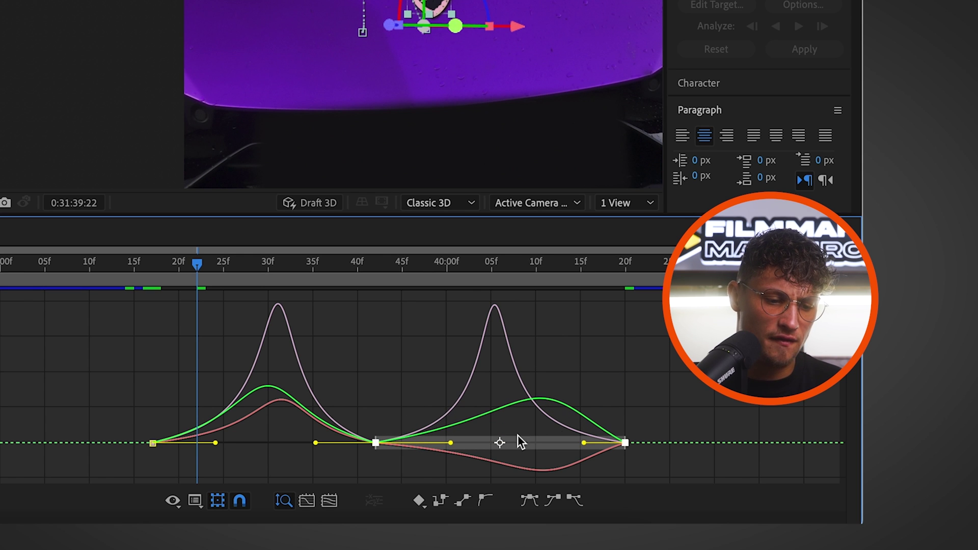
drag(573, 444, 547, 443)
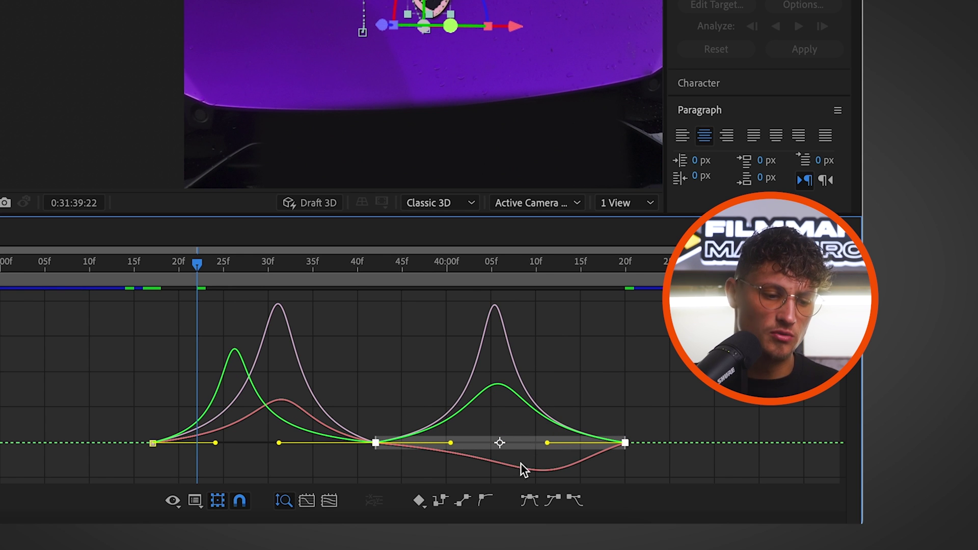
click(467, 456)
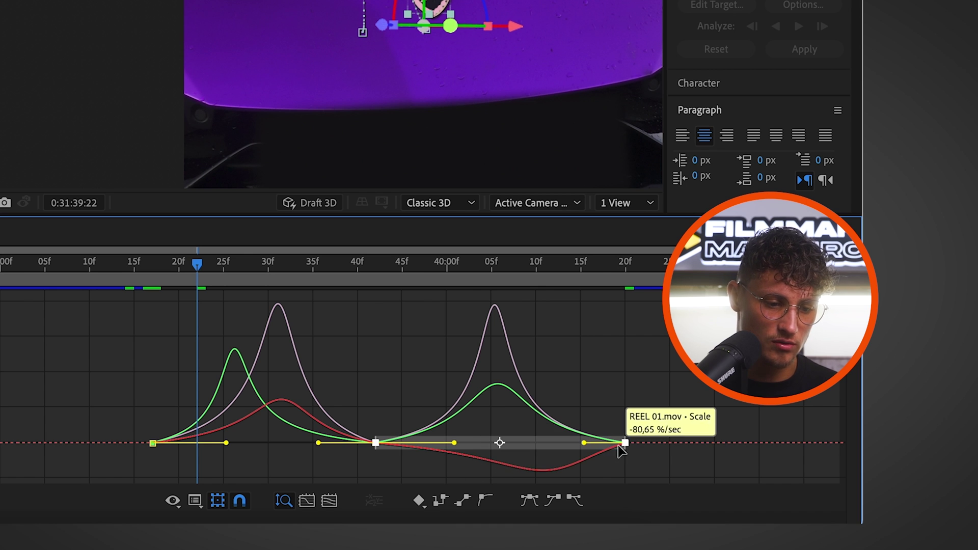
drag(565, 439, 544, 438)
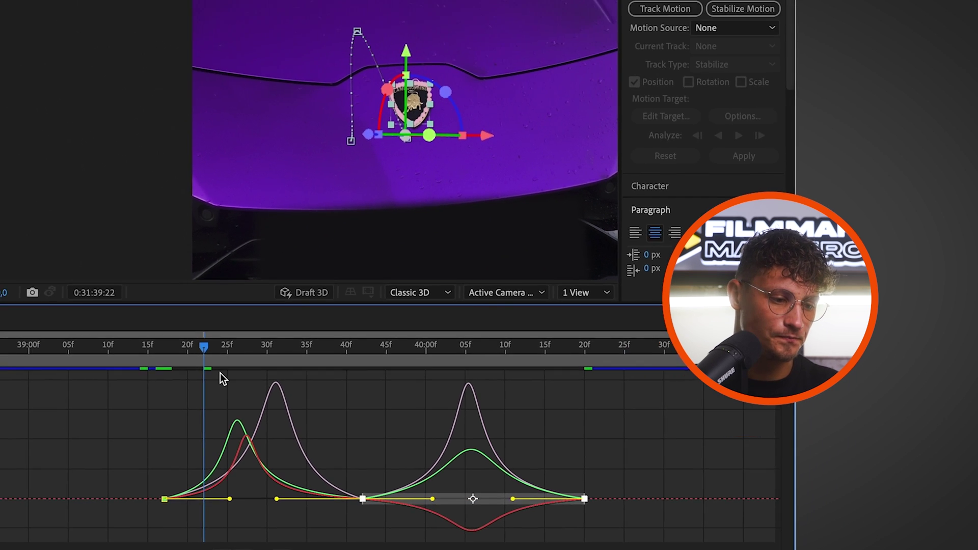
Preview the eased badge animation from before its first keyframe
drag(214, 266, 82, 273)
key(space)
key(space)
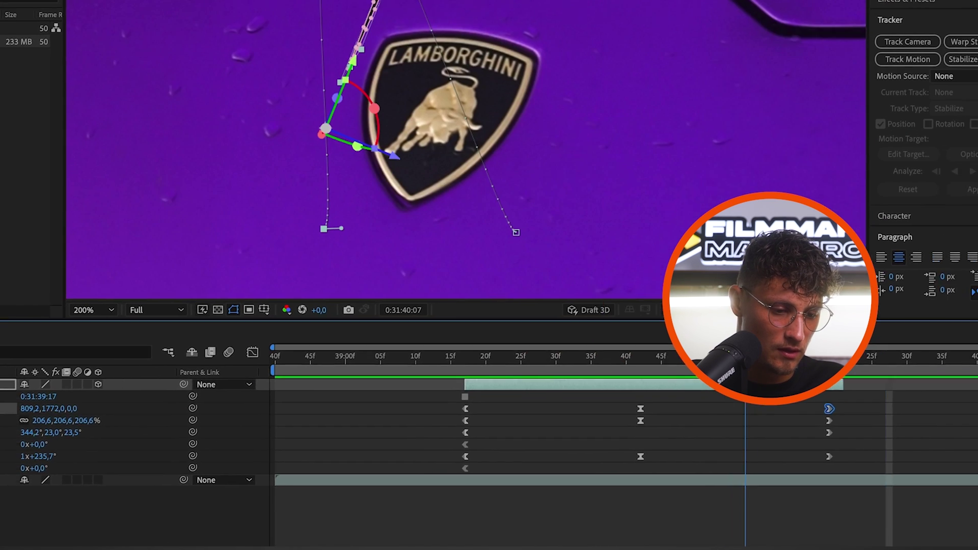
Trim the badge layer's end to 0:31:40:19 and enable motion blur for the layer and the composition
click(575, 345)
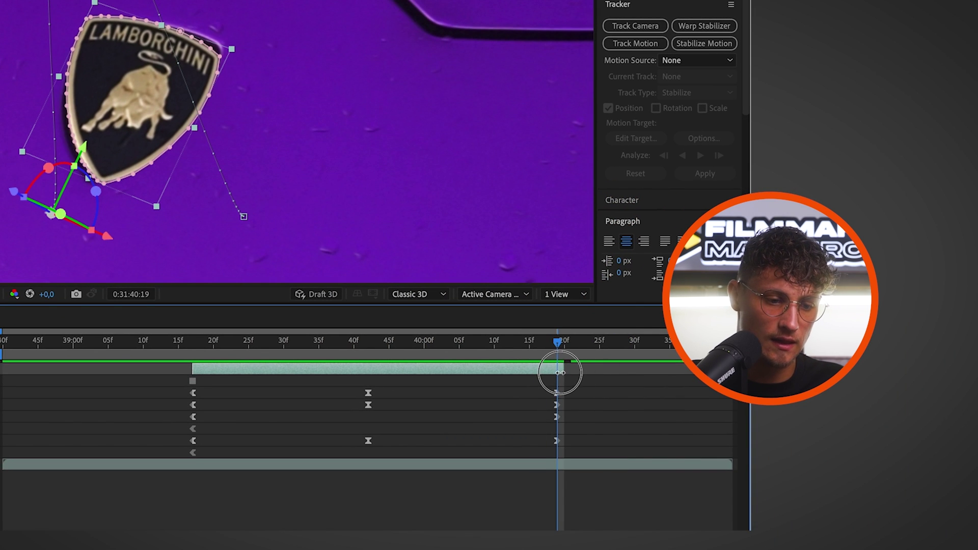
drag(550, 373, 558, 372)
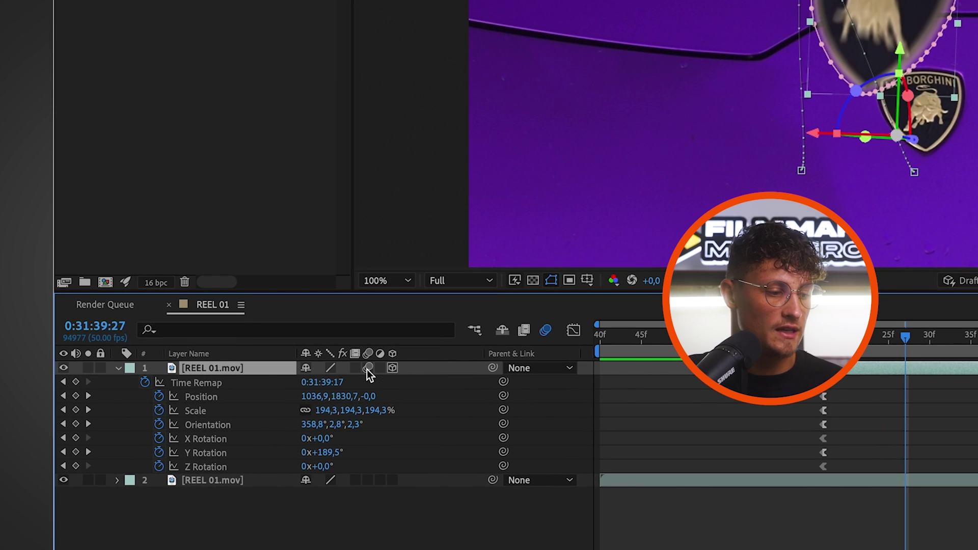
click(368, 368)
click(546, 330)
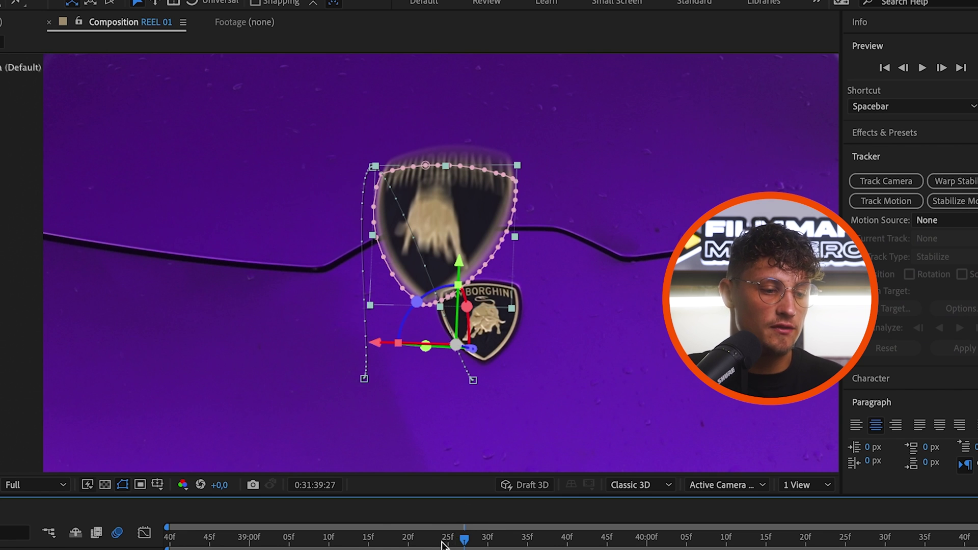
Play back the motion-blurred animation and scrub through the badge's lift-off and spin
key(space)
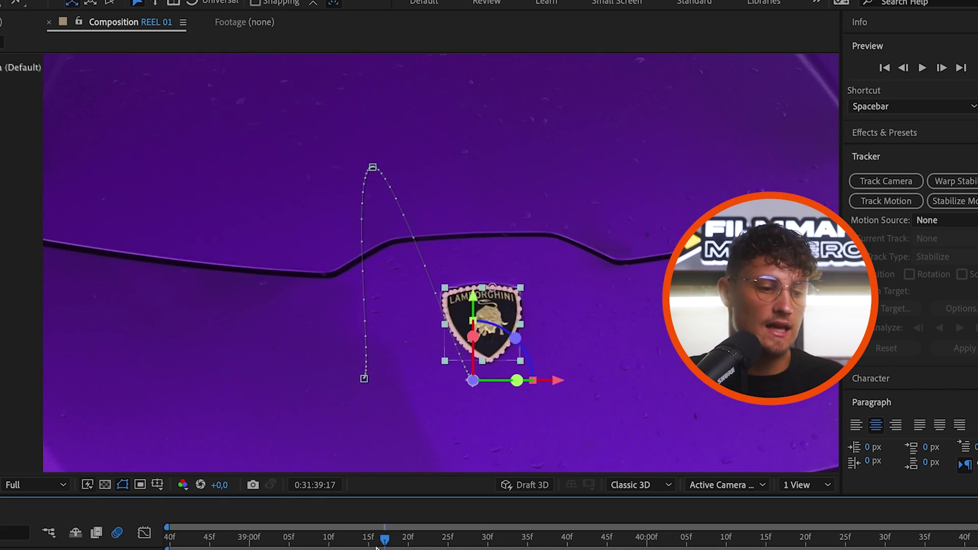
click(295, 542)
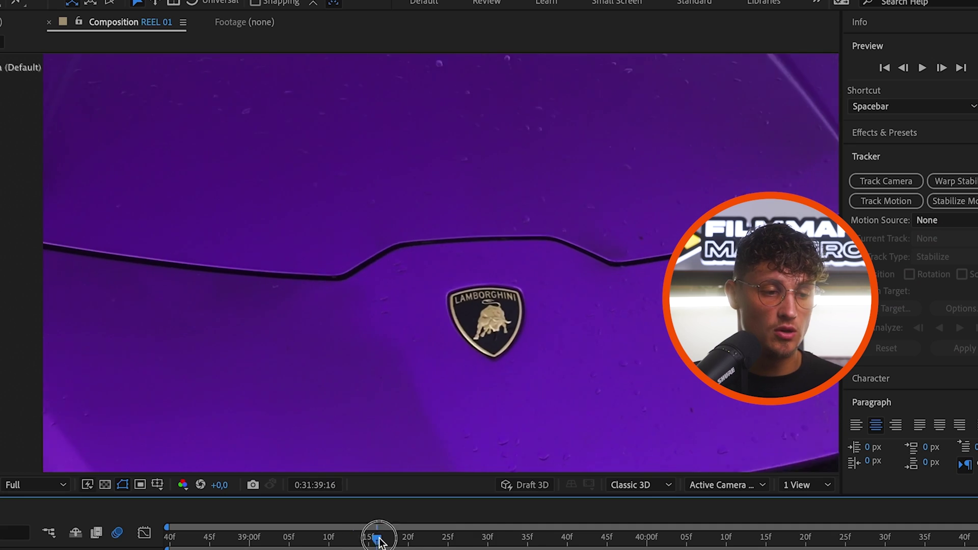
drag(375, 542, 644, 544)
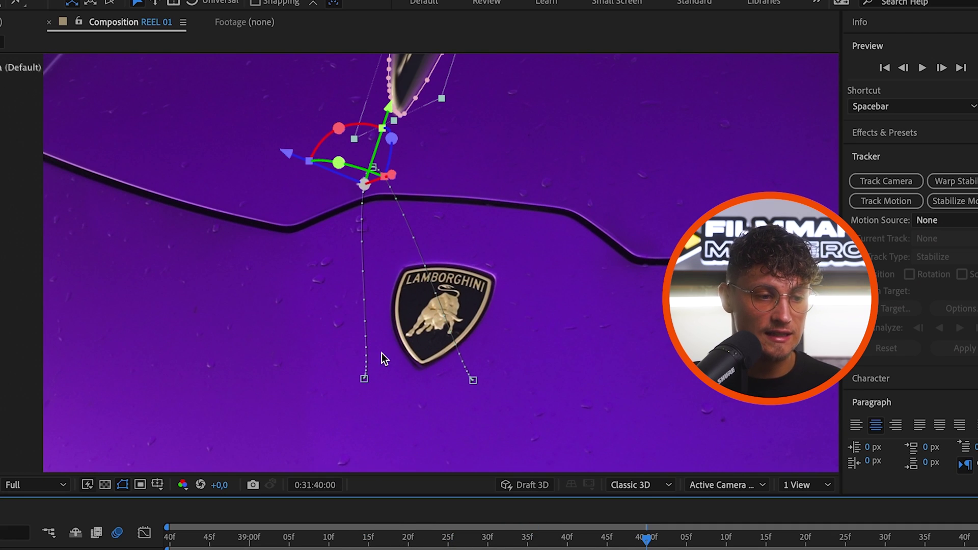
drag(643, 540, 587, 528)
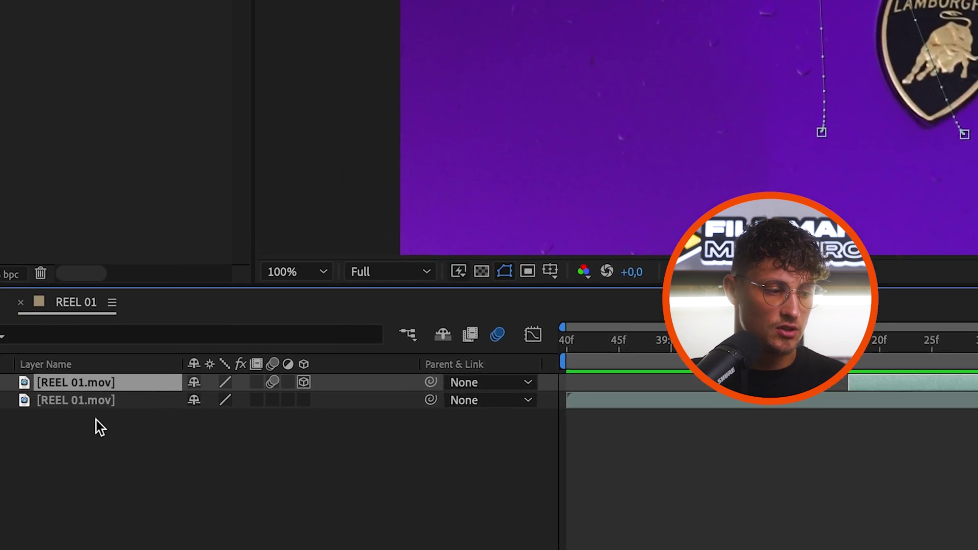
Rename the full footage layer BASE and the cut-out badge layer LOGO
click(257, 316)
key(Return)
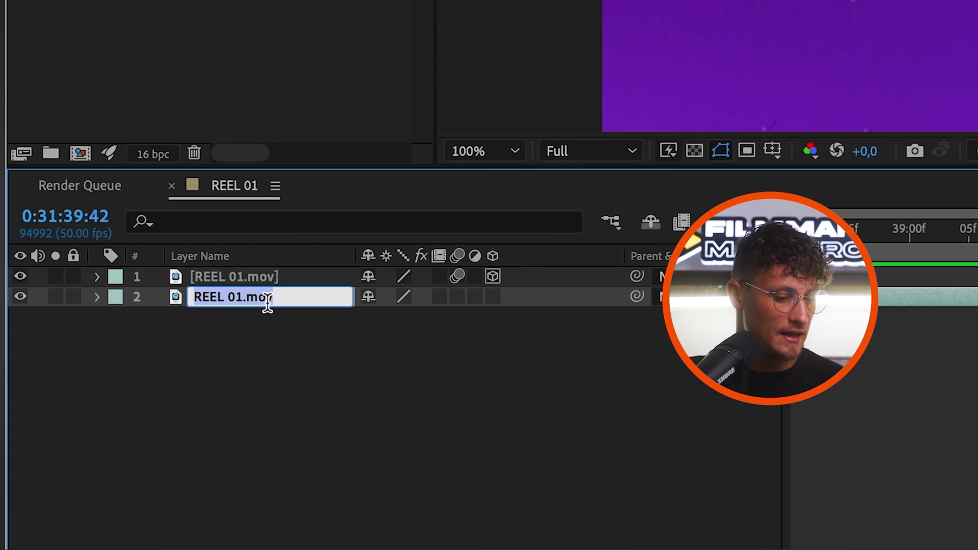
text(BASE)
key(Return)
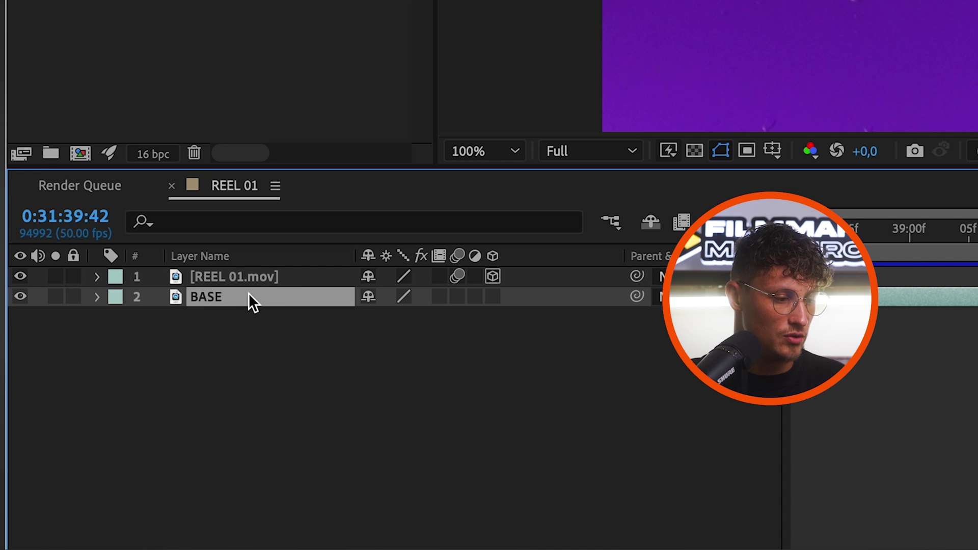
click(270, 287)
key(Return)
text(LOGO)
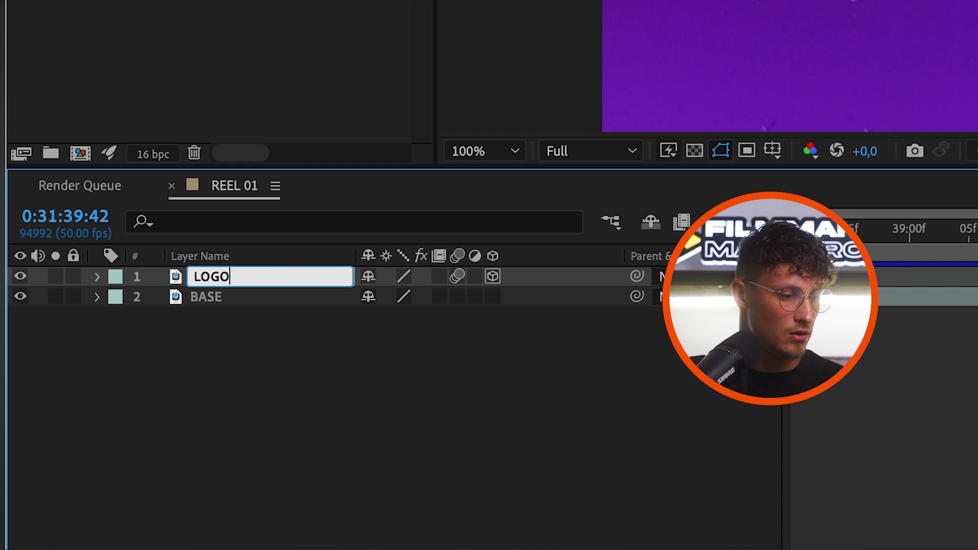
key(Return)
Duplicate the BASE layer and name the copy CLEAN PLATE
click(216, 295)
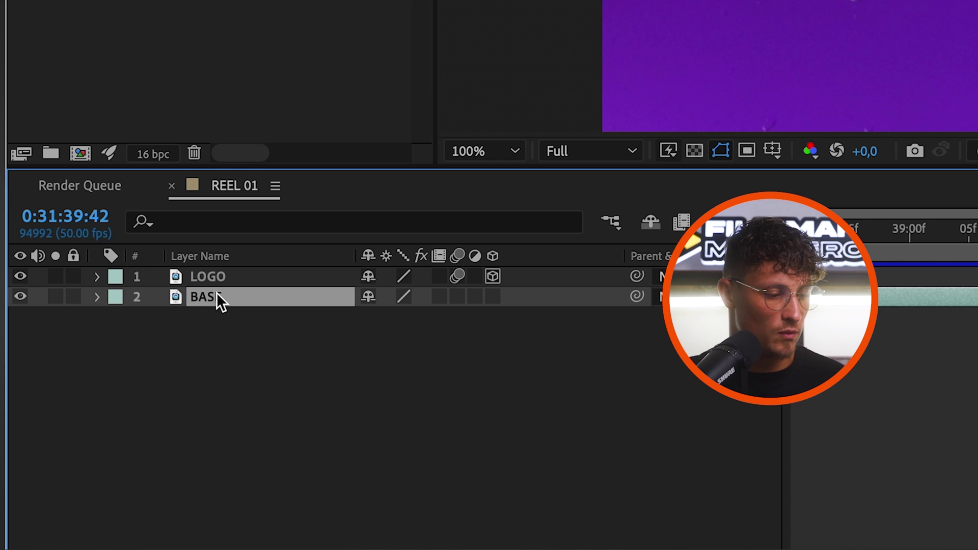
key(ctrl+d)
key(Return)
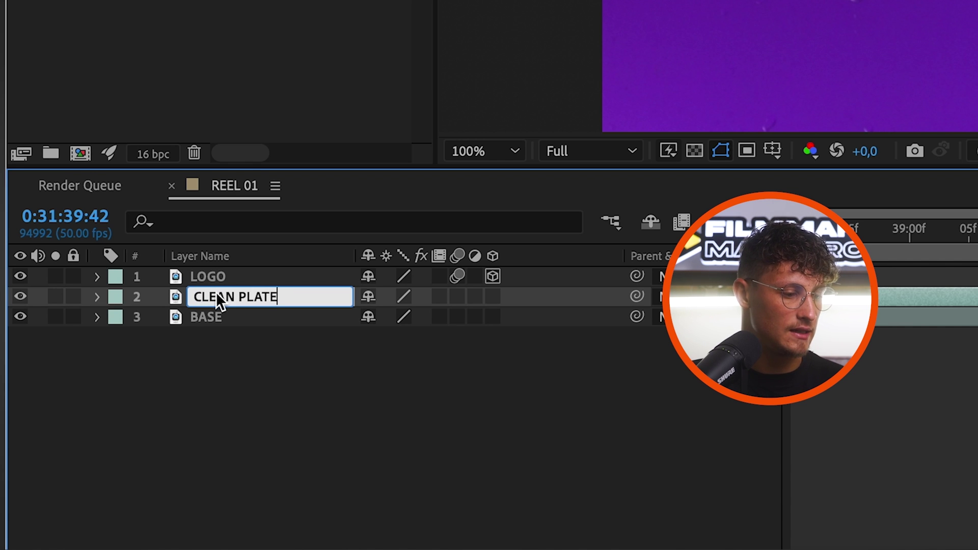
click(234, 423)
At 0:31:39:17, draw a loose six-point Pen mask around the hood badge on CLEAN PLATE and widen its side points
click(260, 303)
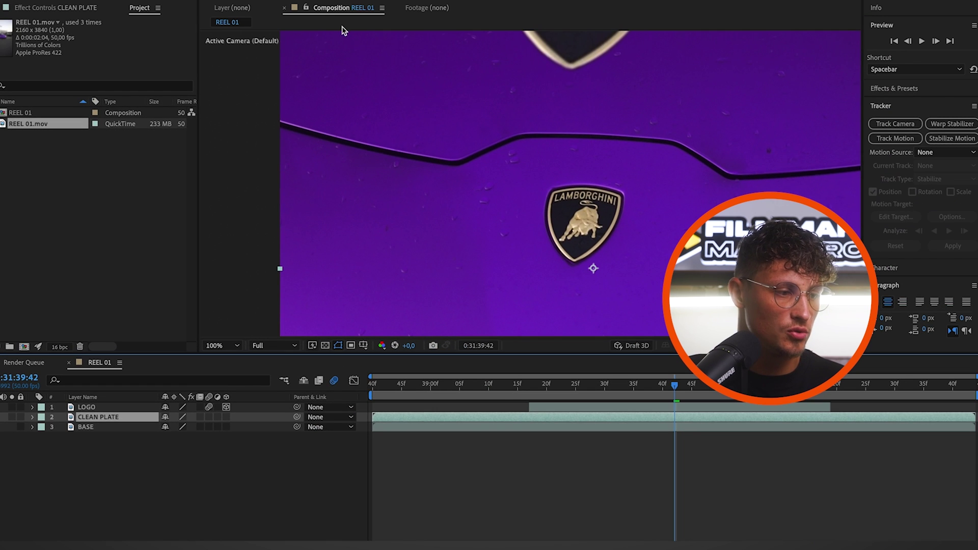
drag(585, 390, 540, 383)
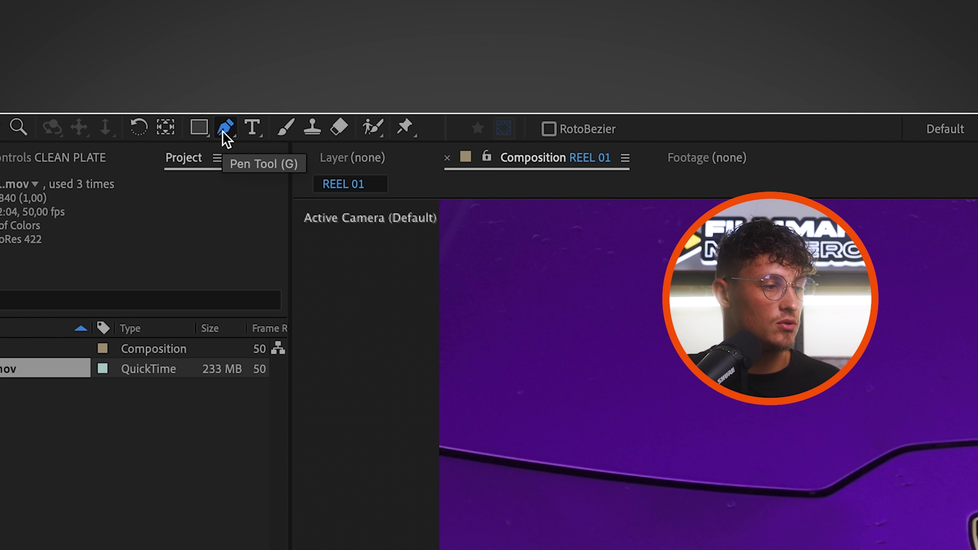
click(975, 474)
click(767, 349)
click(757, 404)
click(727, 511)
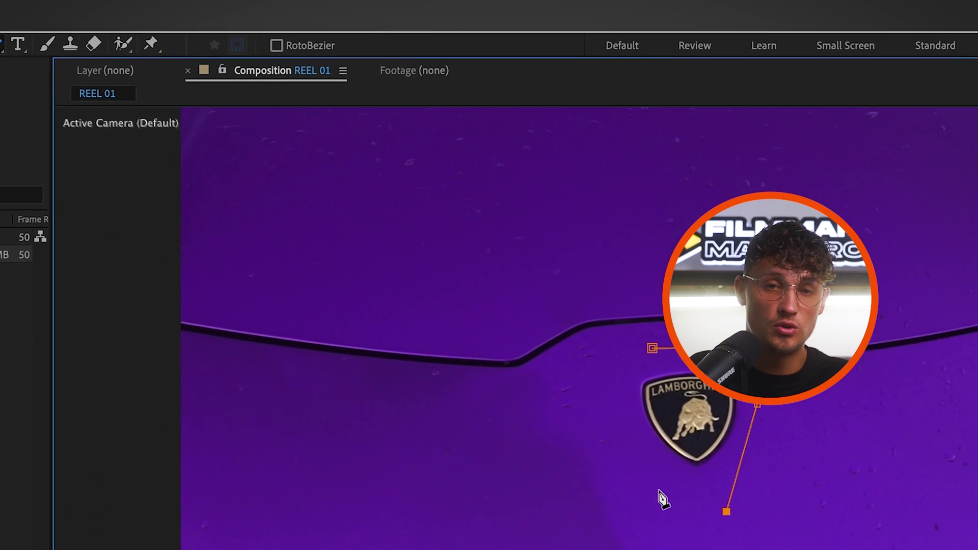
click(659, 489)
click(619, 416)
click(652, 348)
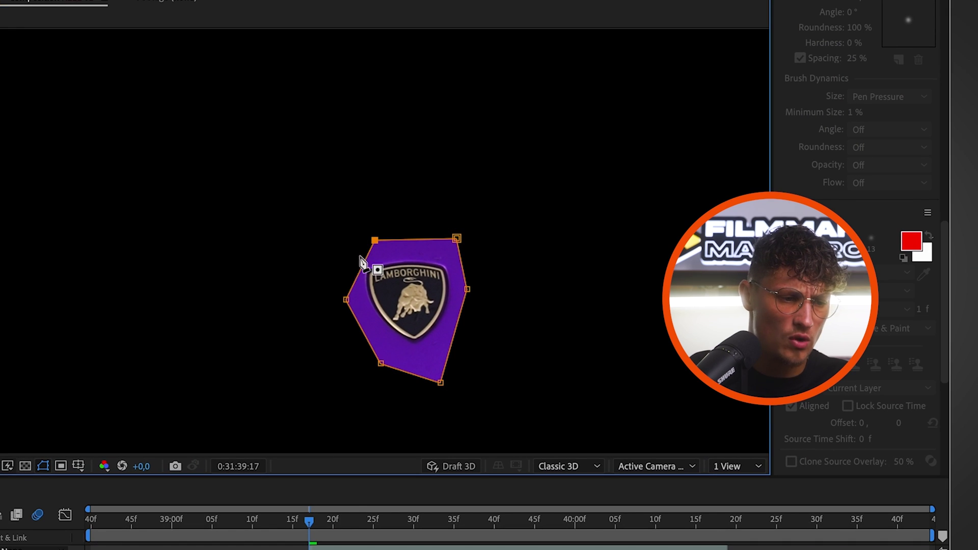
drag(345, 300, 340, 292)
drag(467, 289, 478, 289)
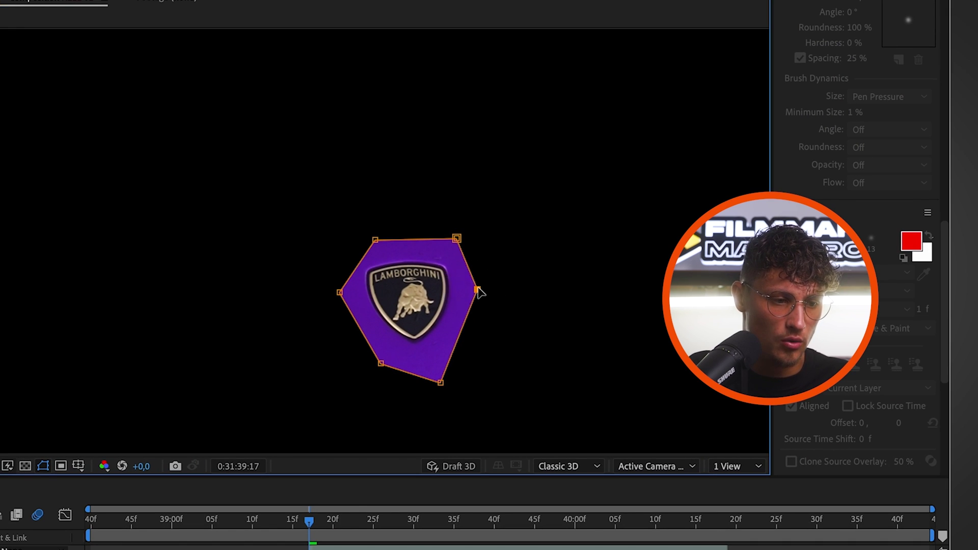
Set CLEAN PLATE's Mask 1 to Subtract and move its lower-left point outward
click(59, 441)
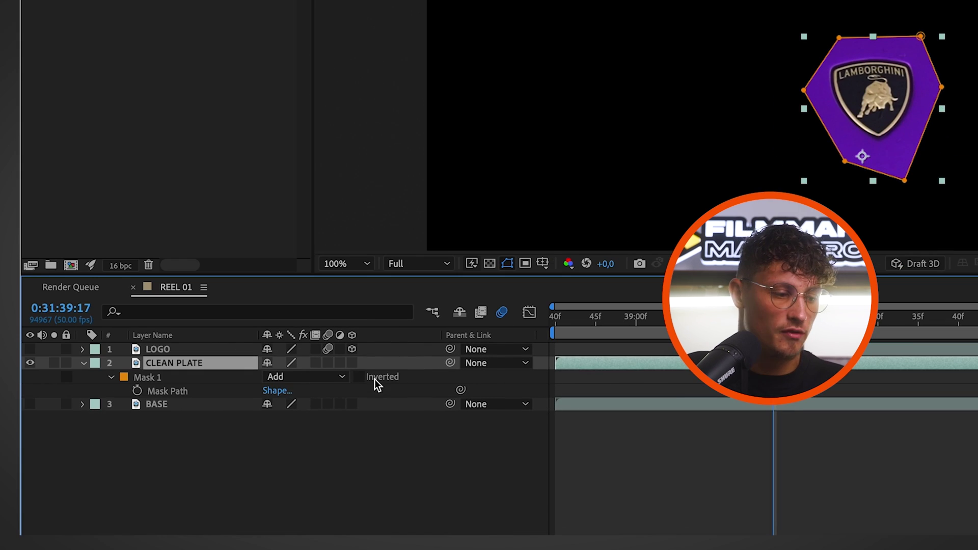
click(331, 377)
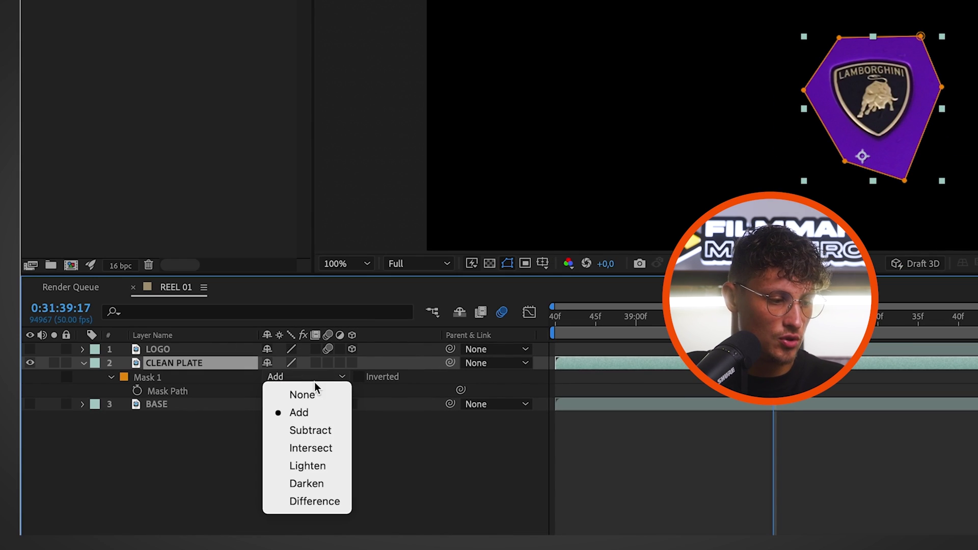
click(315, 431)
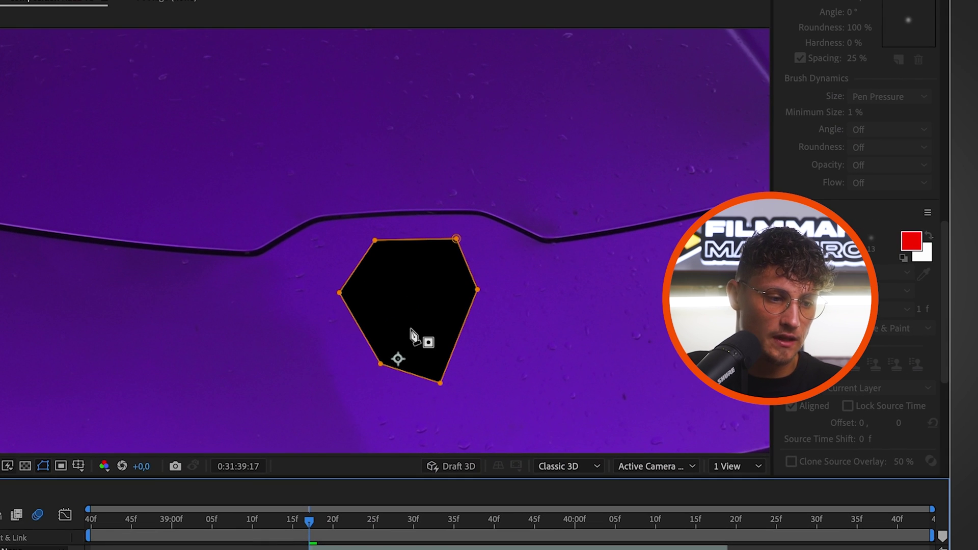
drag(381, 365, 356, 364)
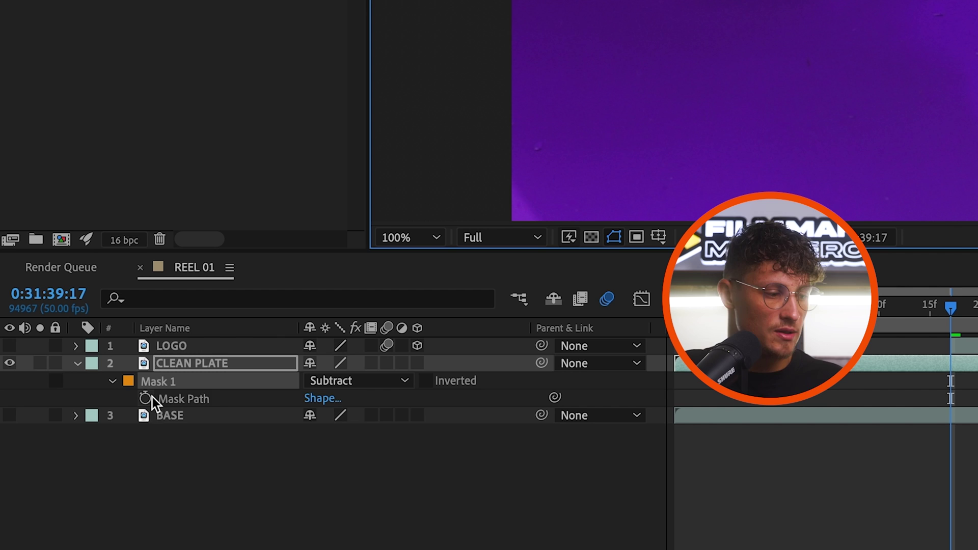
Keyframe Mask 1's path at 0:31:39:17 and reposition the mask over the badge area at 0:31:40:06
click(151, 398)
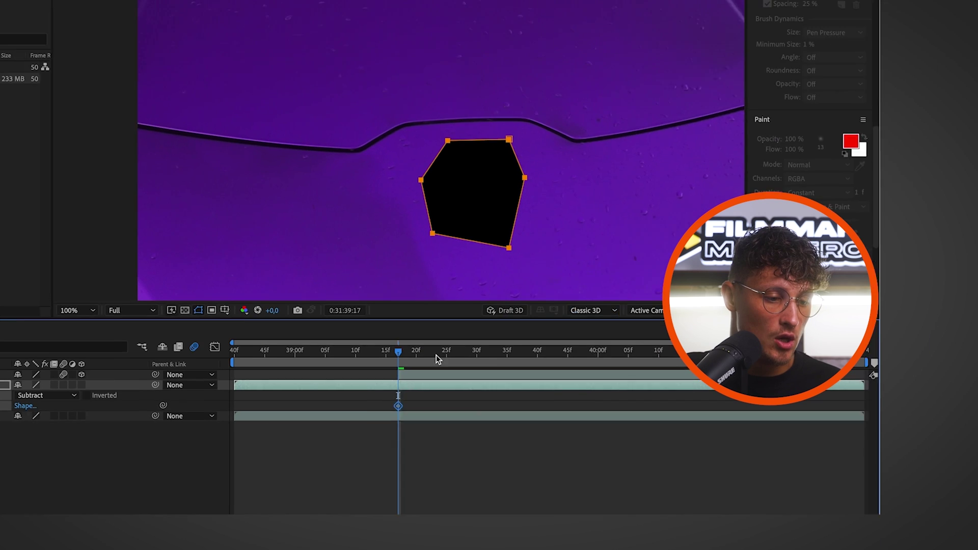
drag(437, 358, 592, 339)
drag(395, 200, 347, 188)
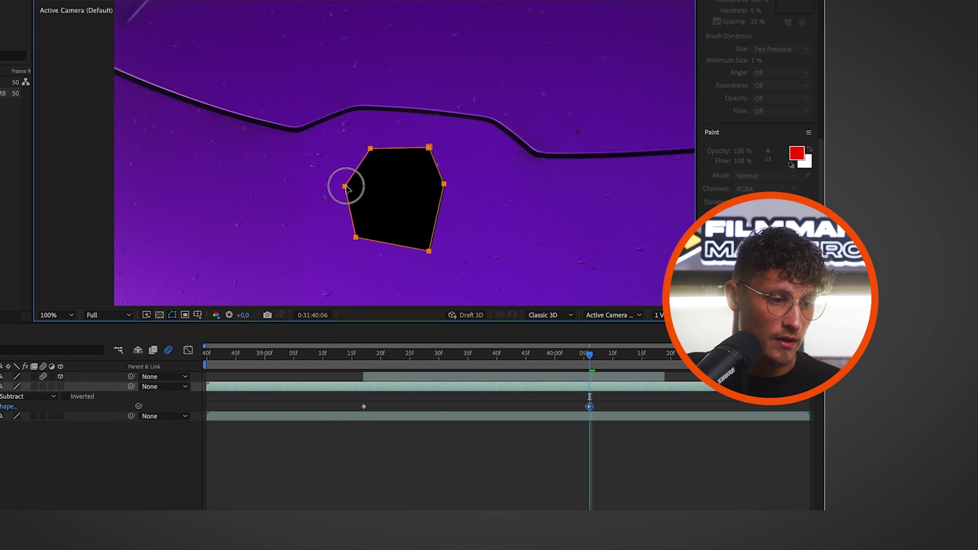
drag(454, 172, 456, 170)
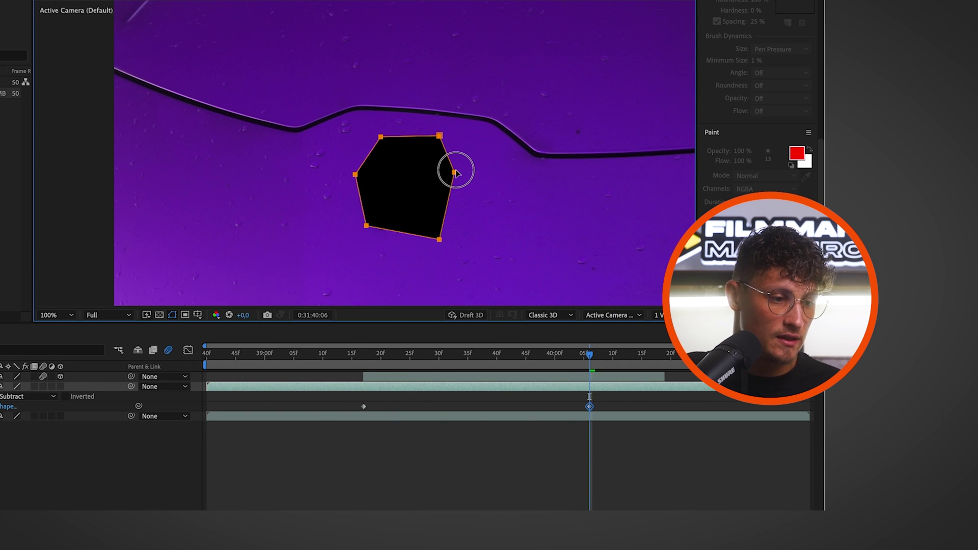
click(455, 174)
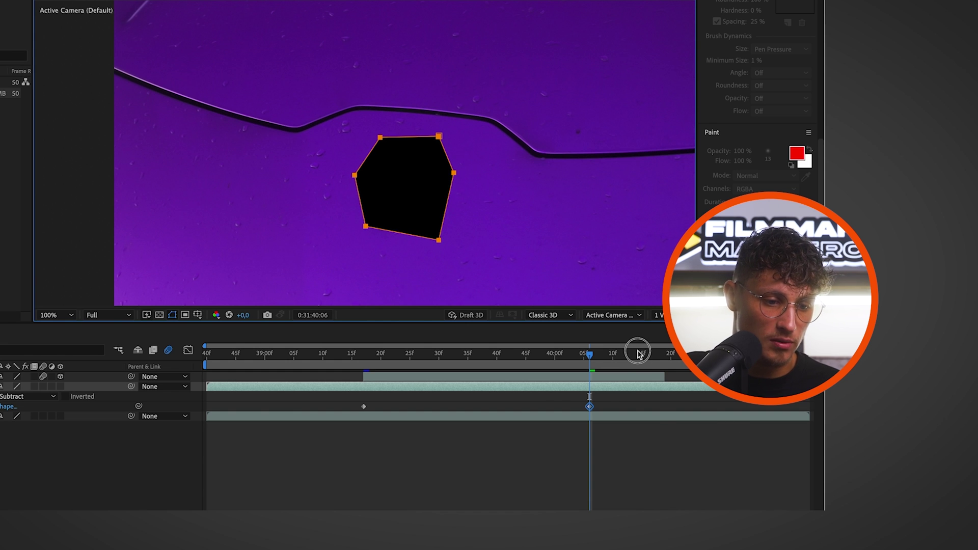
Reposition the mask over the badge area at the end of the LOGO layer and at 0:31:39:37
drag(637, 353, 666, 354)
drag(437, 242, 423, 245)
drag(611, 359, 481, 356)
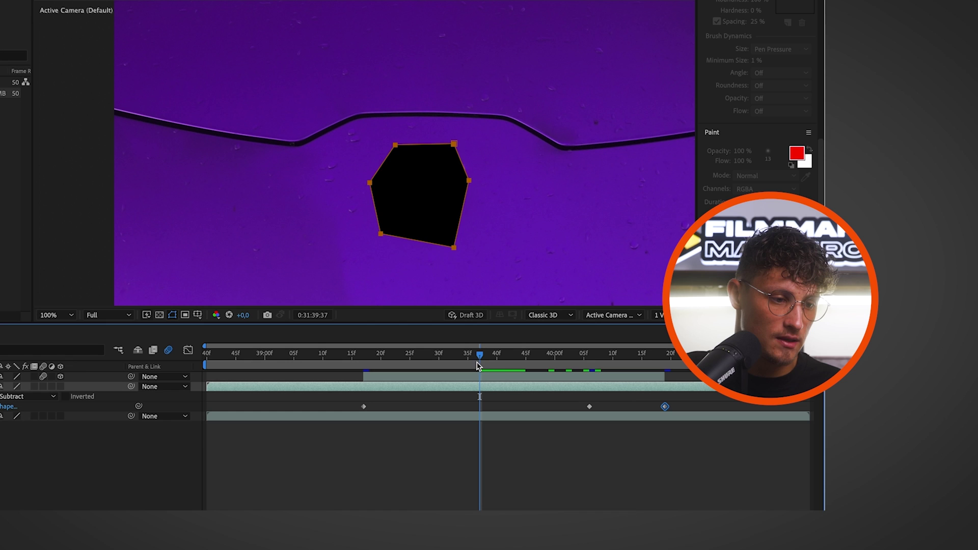
mouse_move(451, 243)
mouse_down()
mouse_move(469, 247)
mouse_move(455, 251)
mouse_up()
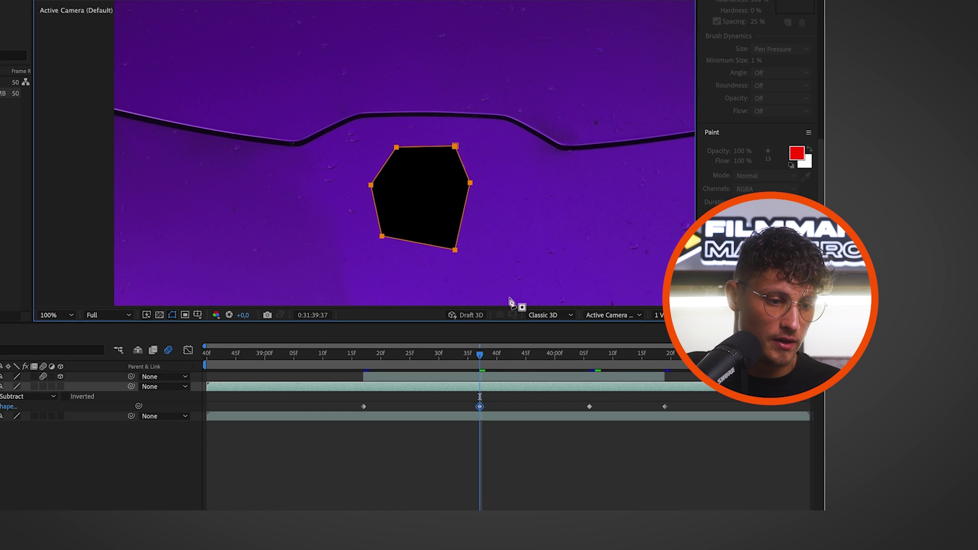
mouse_move(479, 367)
mouse_down()
mouse_move(389, 357)
mouse_move(461, 362)
mouse_up()
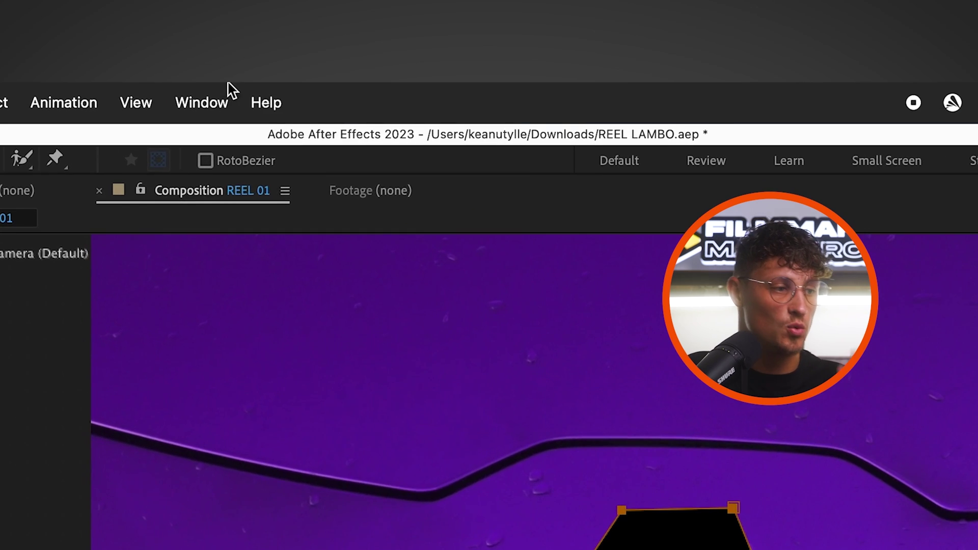
Open Content-Aware Fill for the masked CLEAN PLATE layer
click(215, 80)
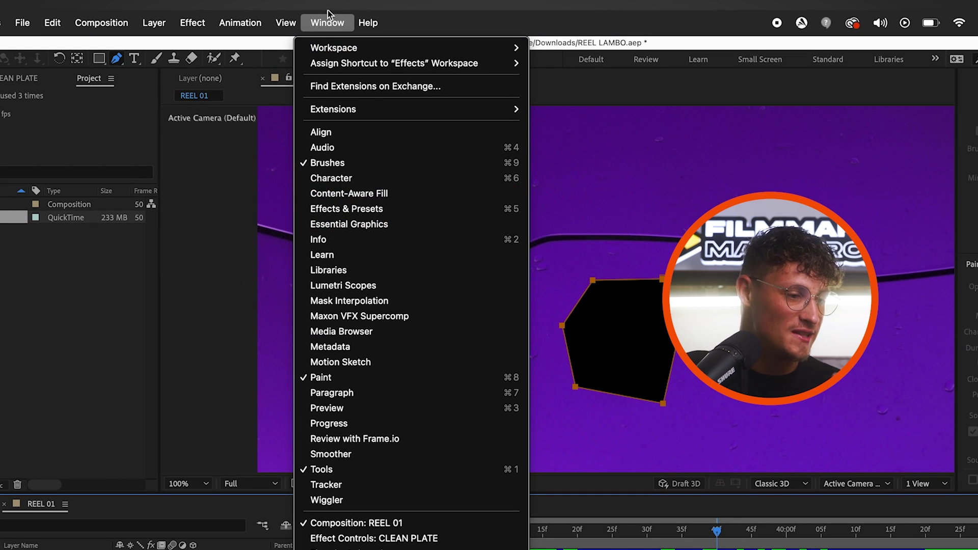
click(346, 194)
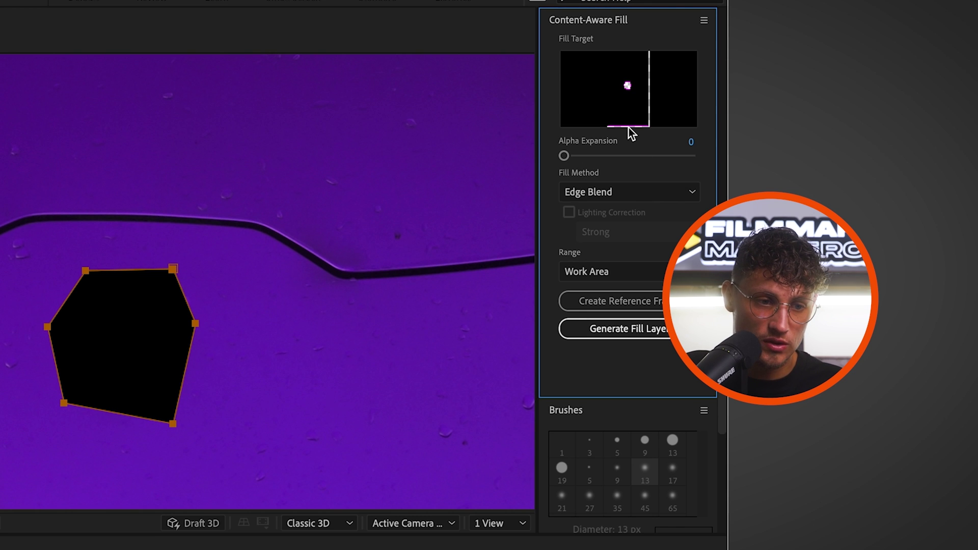
Generate a content-aware fill layer for the masked CLEAN PLATE with Edge Blend over the work area, with the playhead at 0:31:39:17
click(610, 191)
click(589, 247)
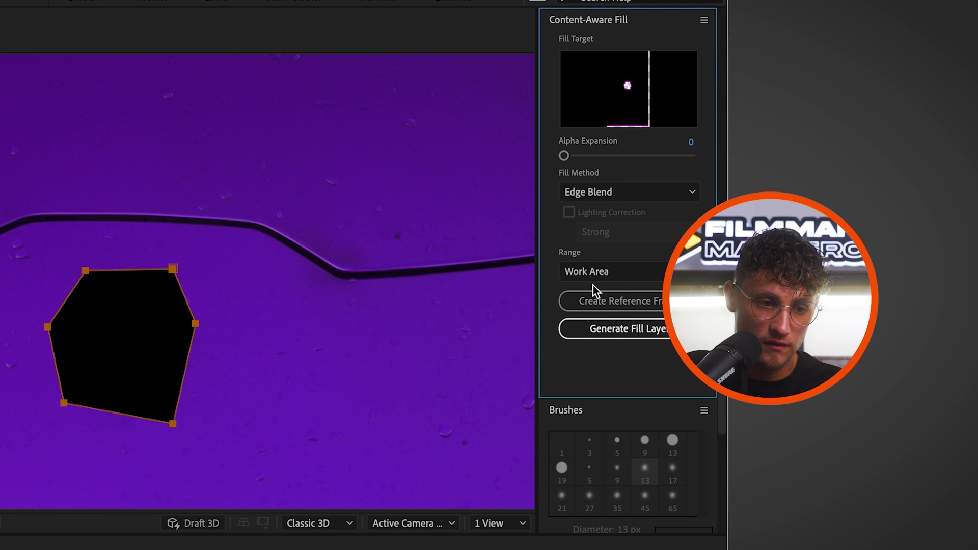
scroll(294, 366, down, 5)
scroll(290, 359, up, 3)
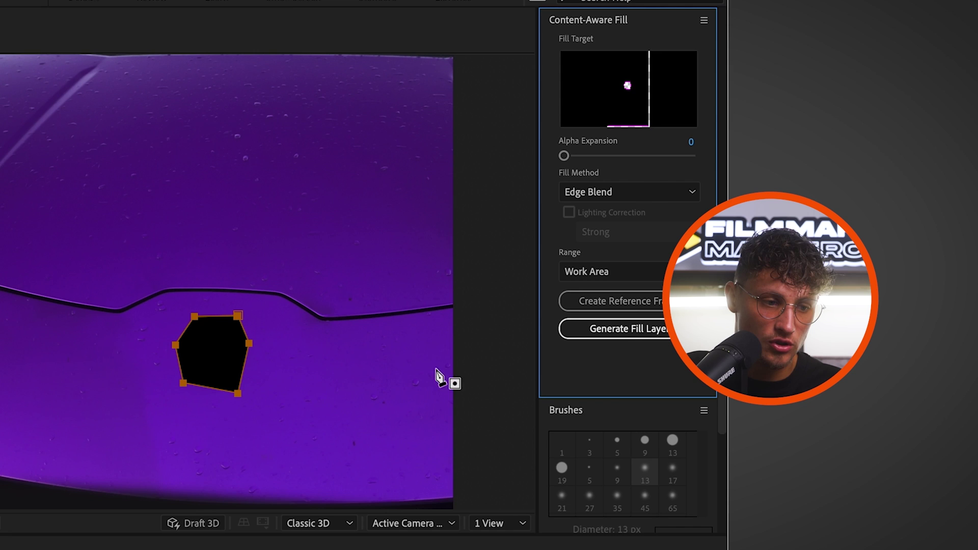
click(260, 403)
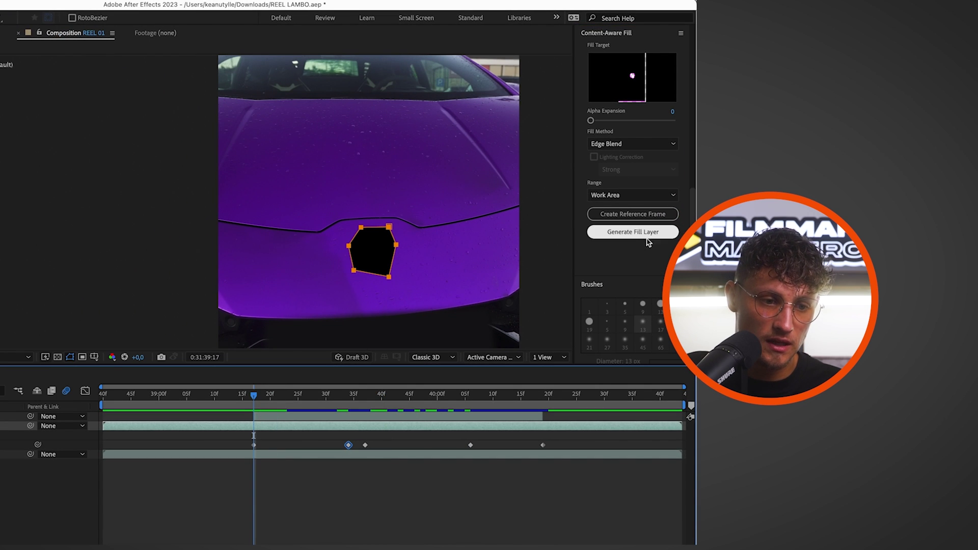
click(648, 237)
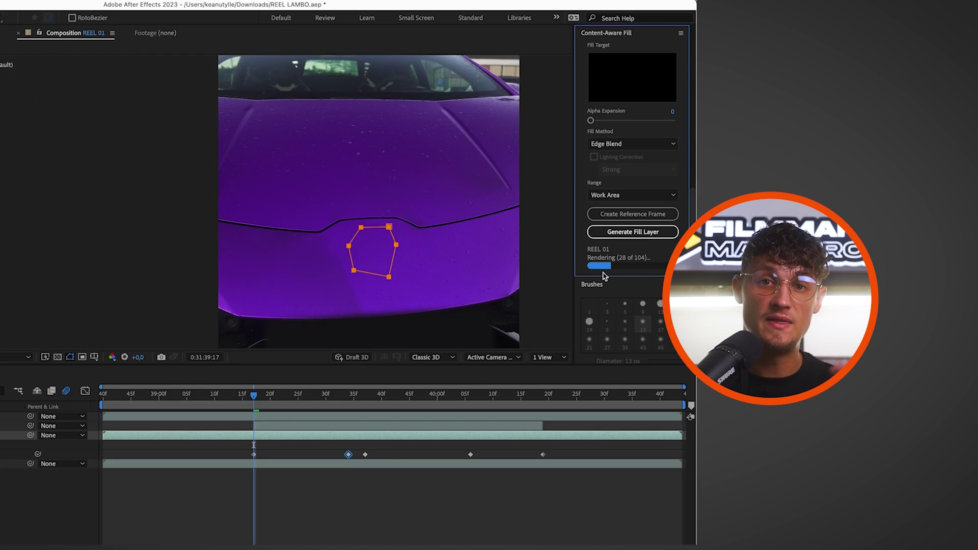
scroll(372, 261, up, 3)
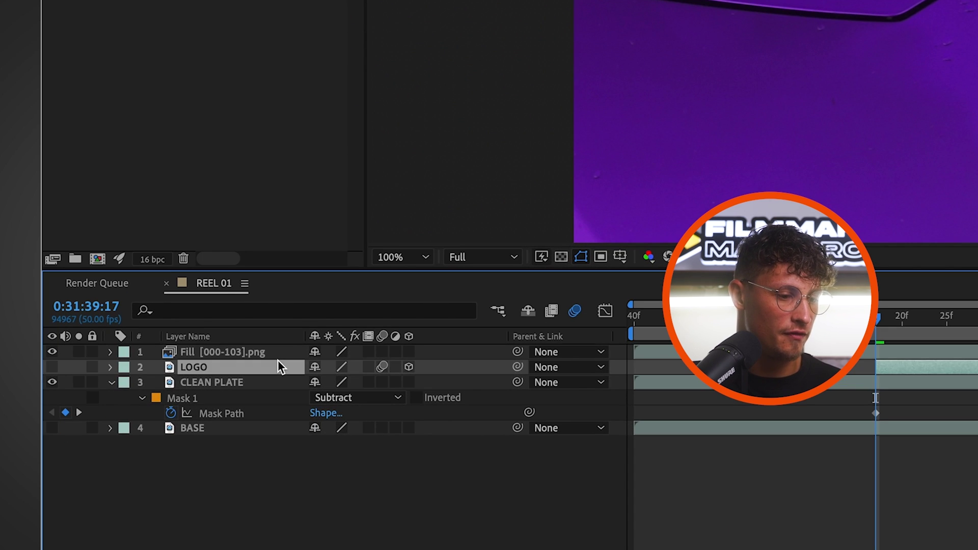
Move the playhead to 0:31:39:43 and place the generated Fill layer directly beneath CLEAN PLATE
click(268, 353)
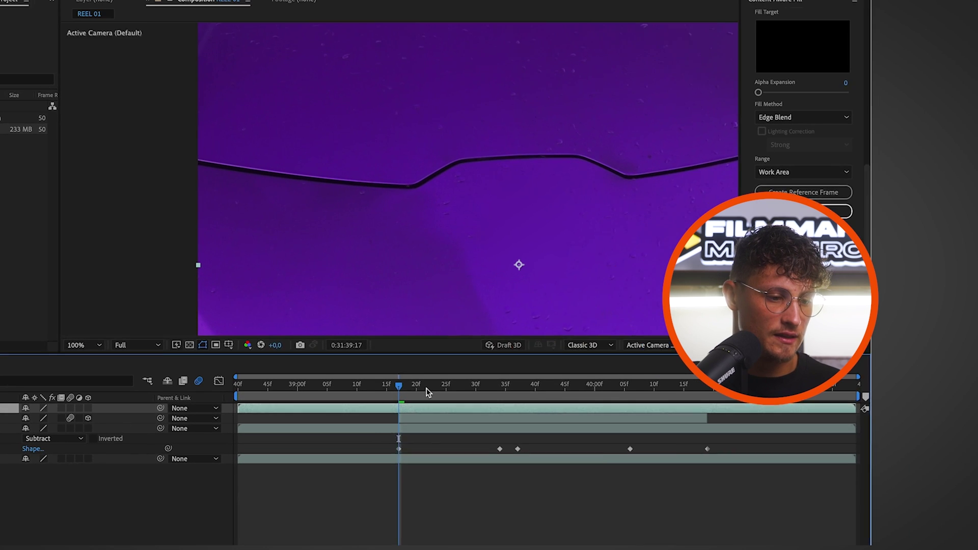
drag(428, 393, 528, 393)
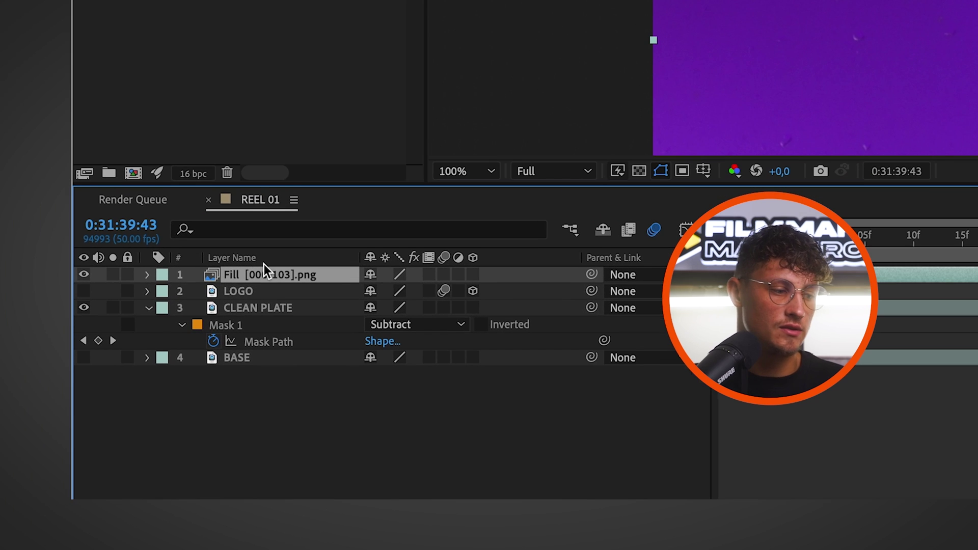
drag(277, 276, 277, 313)
Set the feather of CLEAN PLATE's Mask 1 to 5 pixels
click(297, 292)
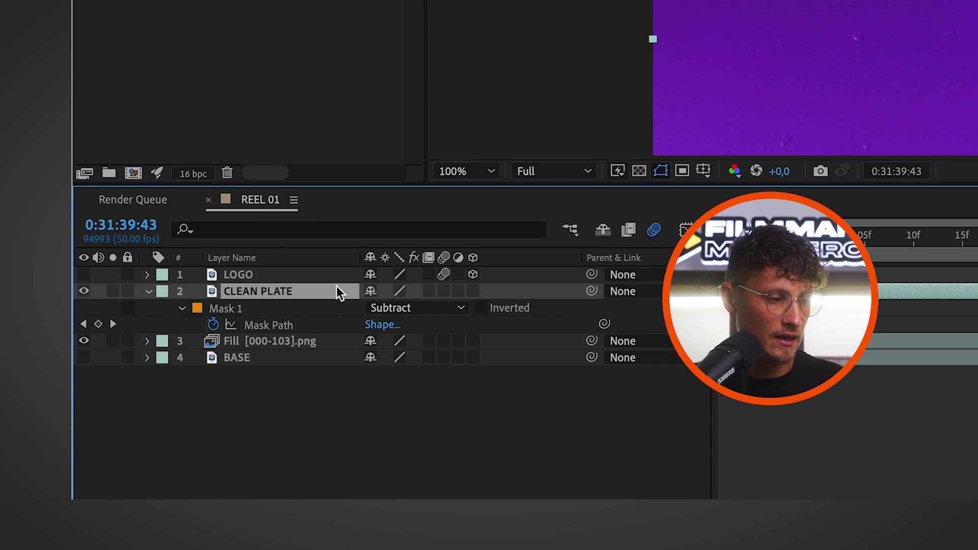
click(182, 308)
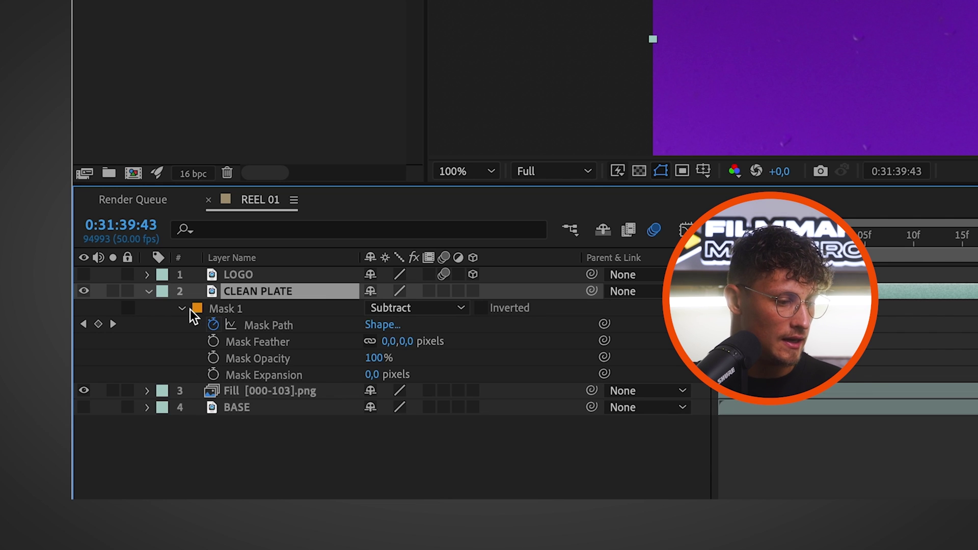
click(406, 341)
text(5)
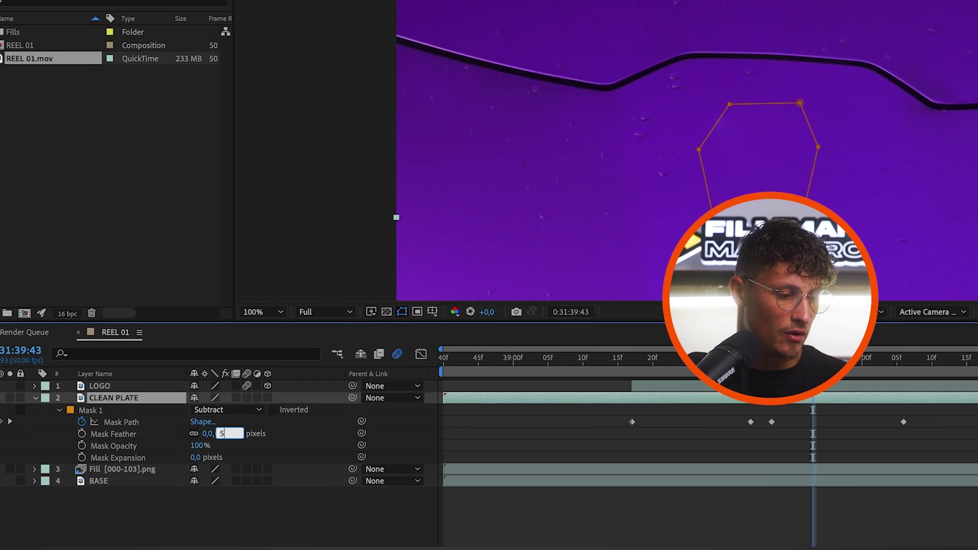
key(Return)
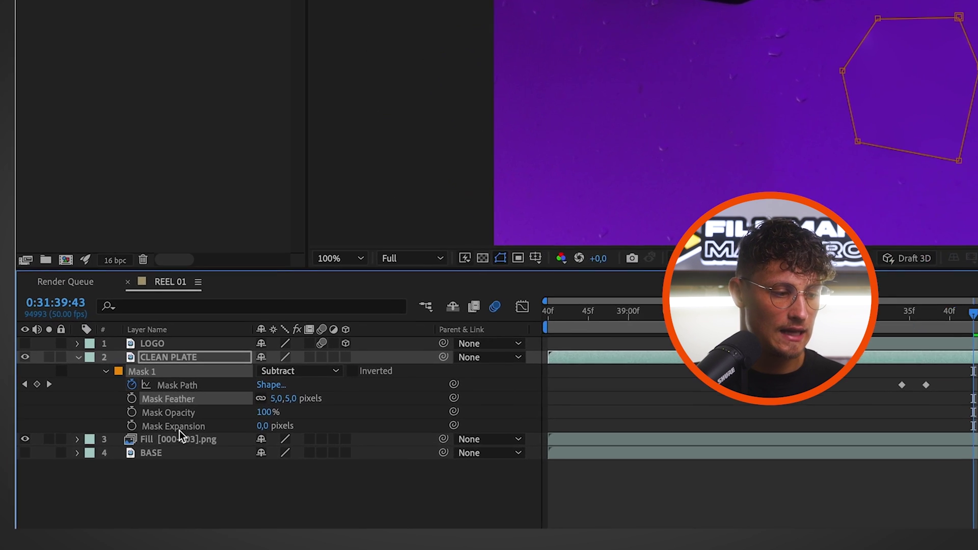
Scale the Fill layer up to 125% and preview the cleaned badge area
click(61, 505)
key(s)
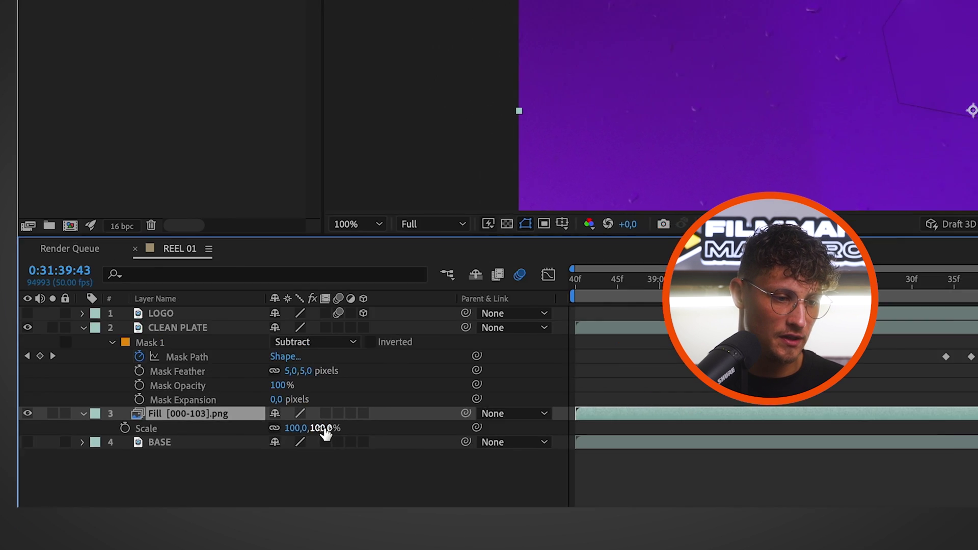
mouse_move(427, 407)
mouse_down()
mouse_move(458, 408)
mouse_move(446, 408)
mouse_up()
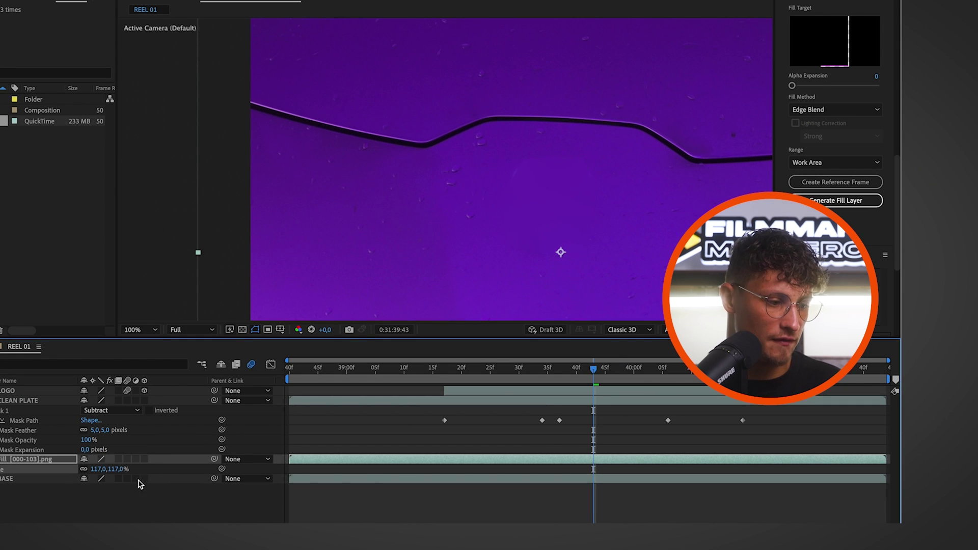
drag(130, 468, 120, 469)
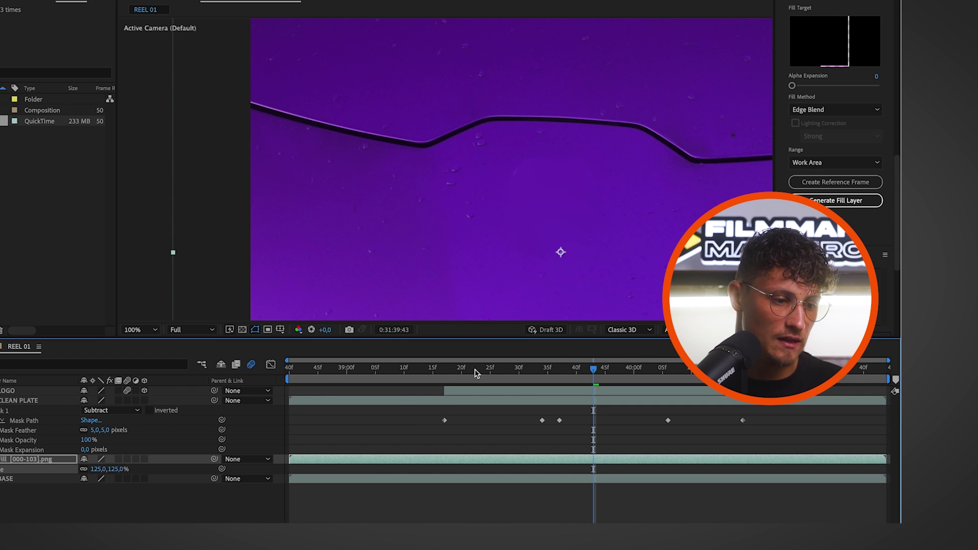
drag(469, 370, 393, 370)
key(space)
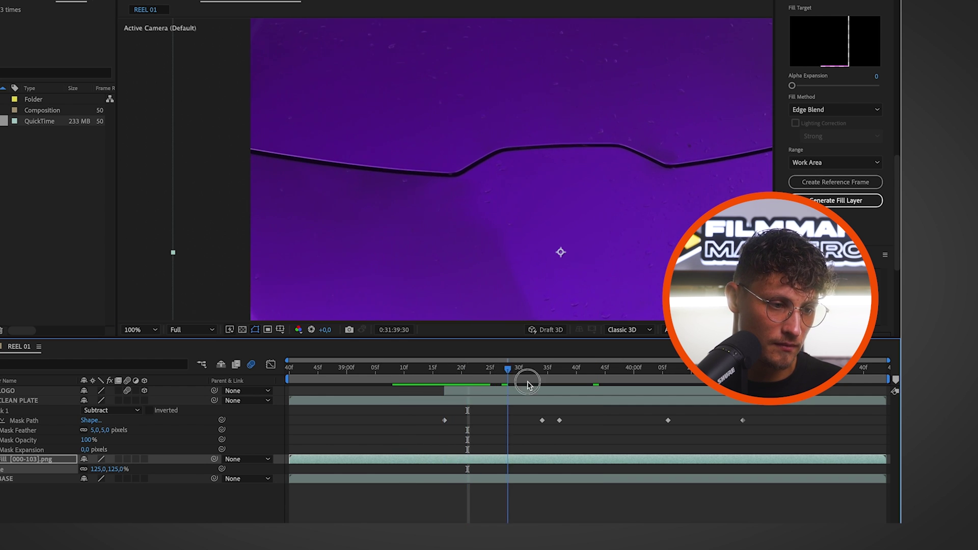
key(space)
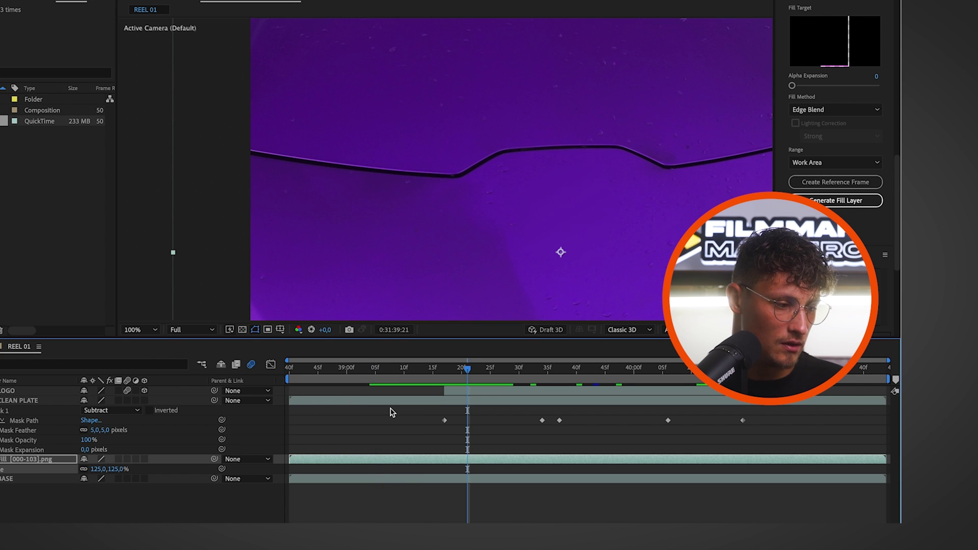
Trim the Fill layer to start at 0:31:39:17 and go to its end point at 0:31:40:19
drag(290, 462, 407, 461)
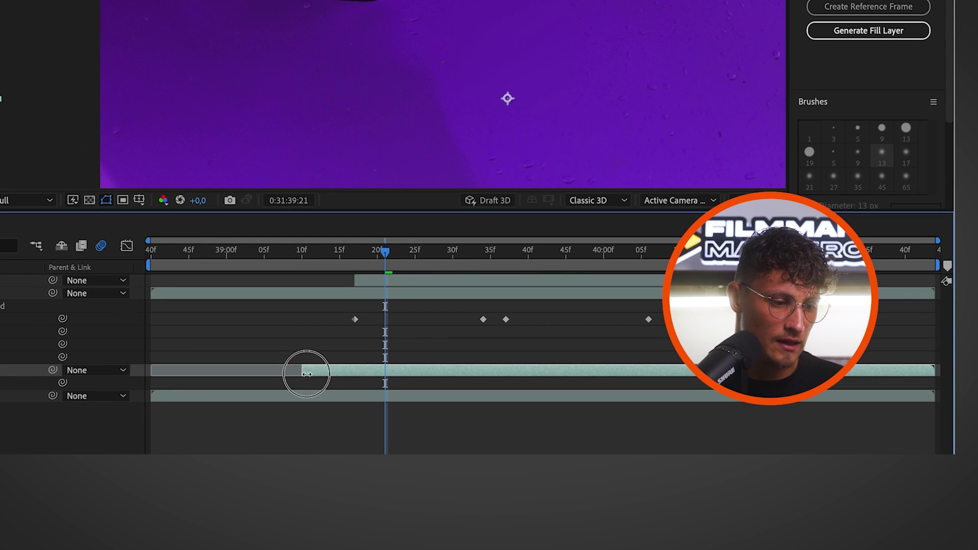
drag(306, 374, 351, 376)
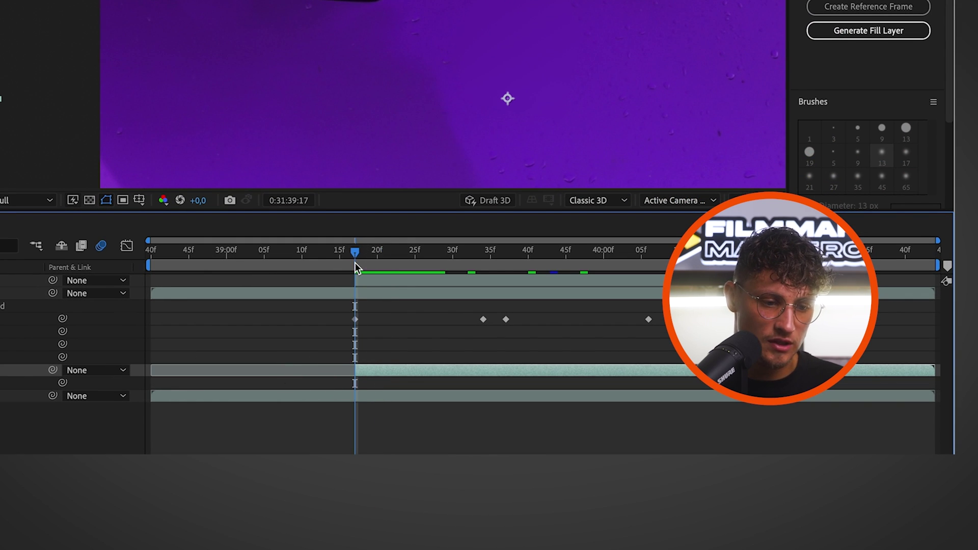
drag(355, 257, 746, 284)
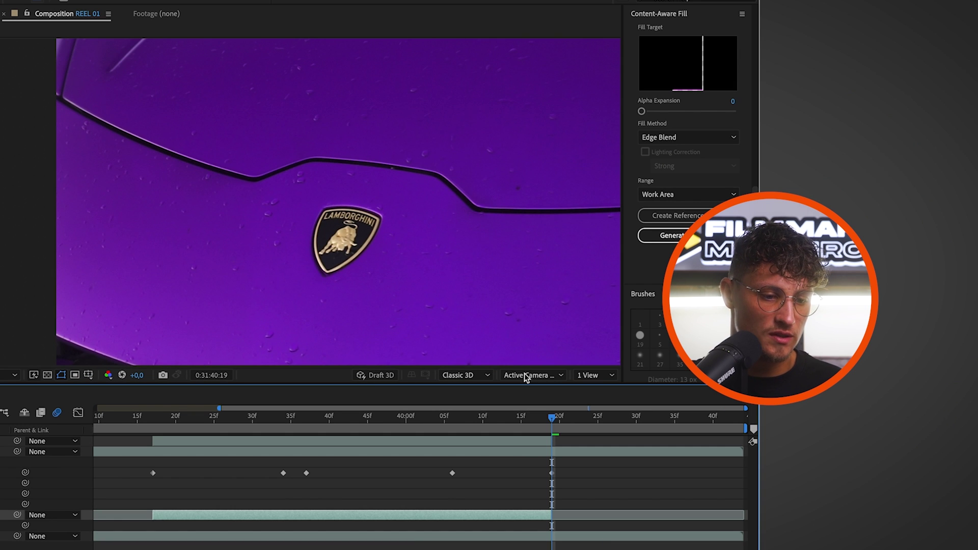
Make the BASE and LOGO layers visible and play back the badge animation over the clean hood
mouse_move(552, 416)
mouse_down()
mouse_move(516, 425)
mouse_move(563, 430)
mouse_up()
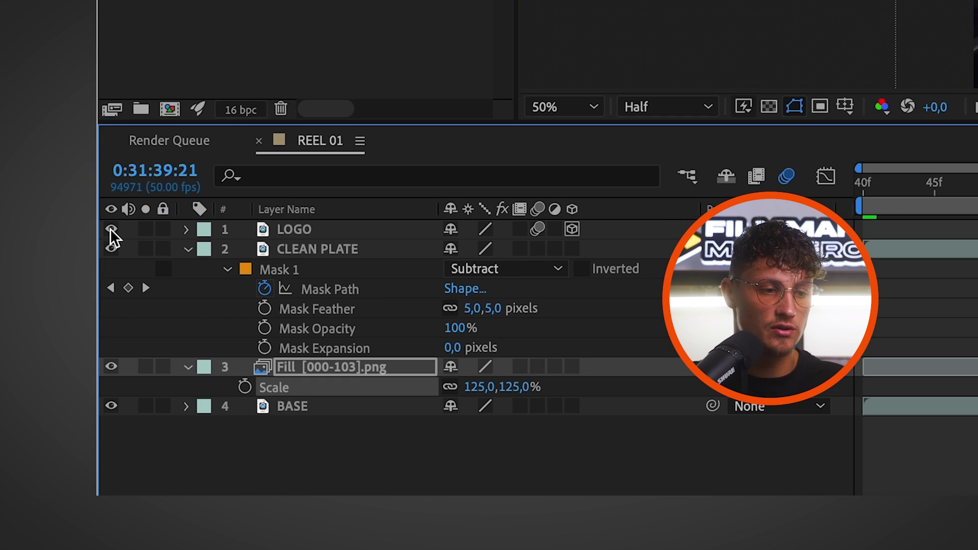
click(110, 230)
drag(723, 326, 333, 353)
key(space)
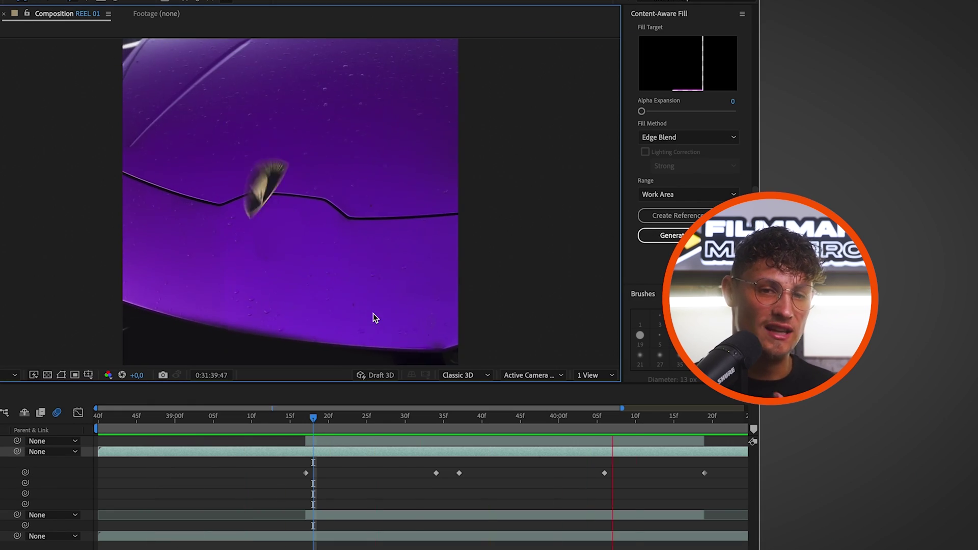
key(space)
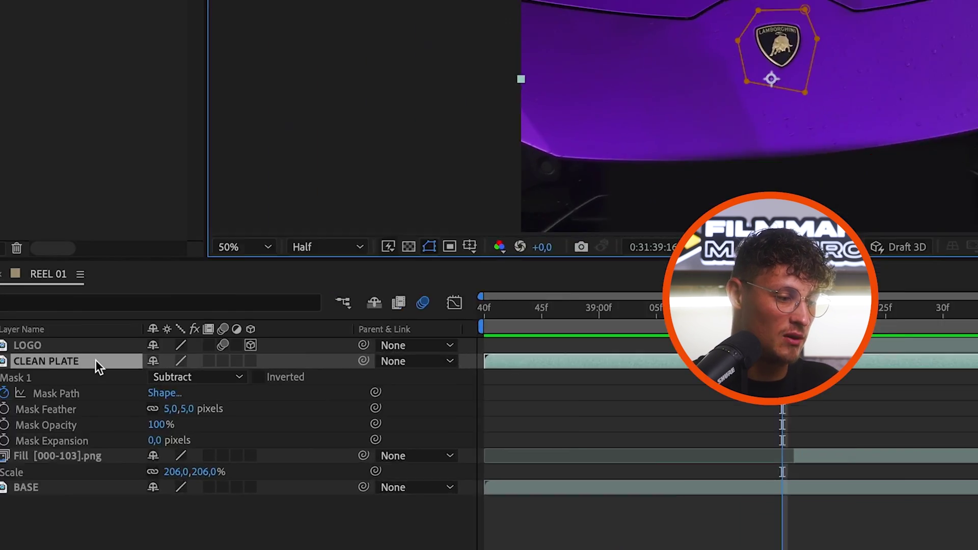
Duplicate the LOGO layer and, at 0:31:39:42, move the copy to the right of the original badge
click(86, 350)
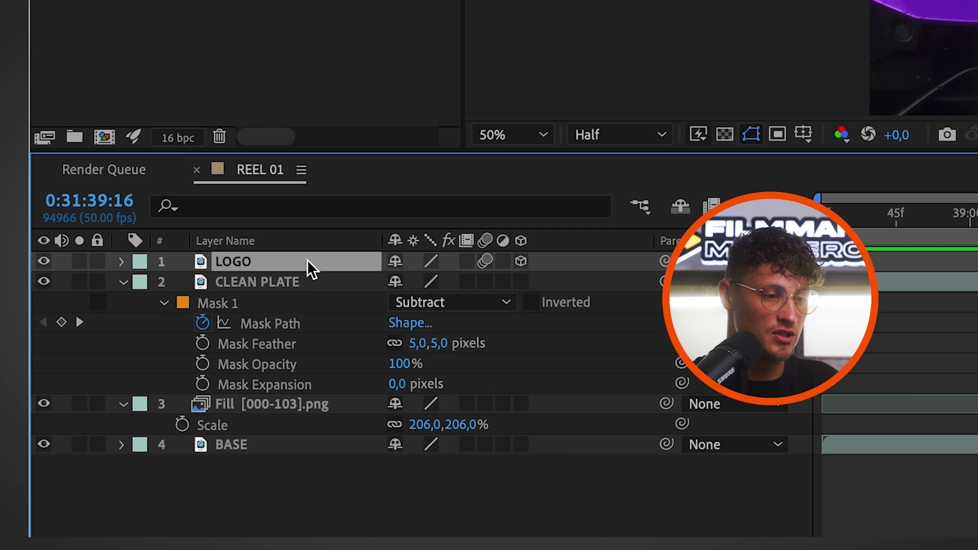
key(ctrl+d)
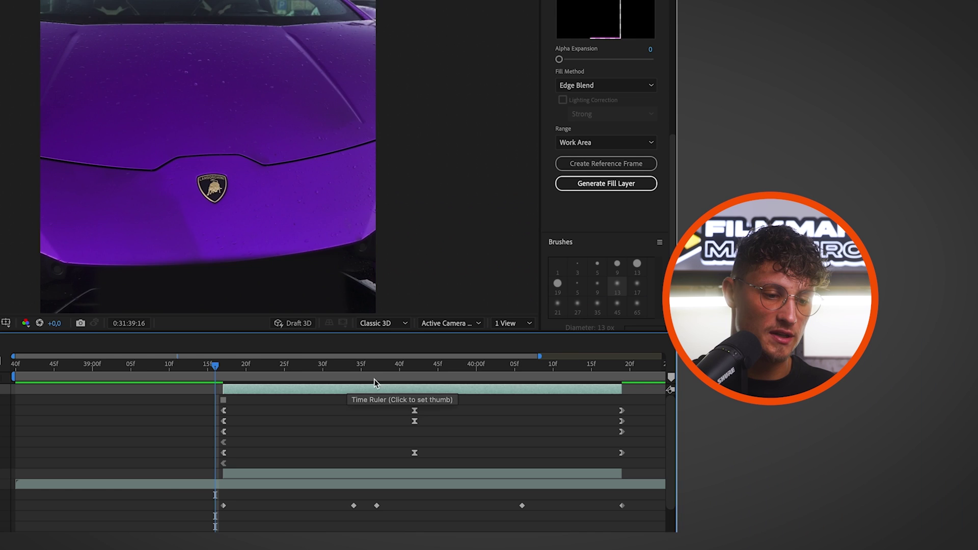
drag(374, 379, 411, 386)
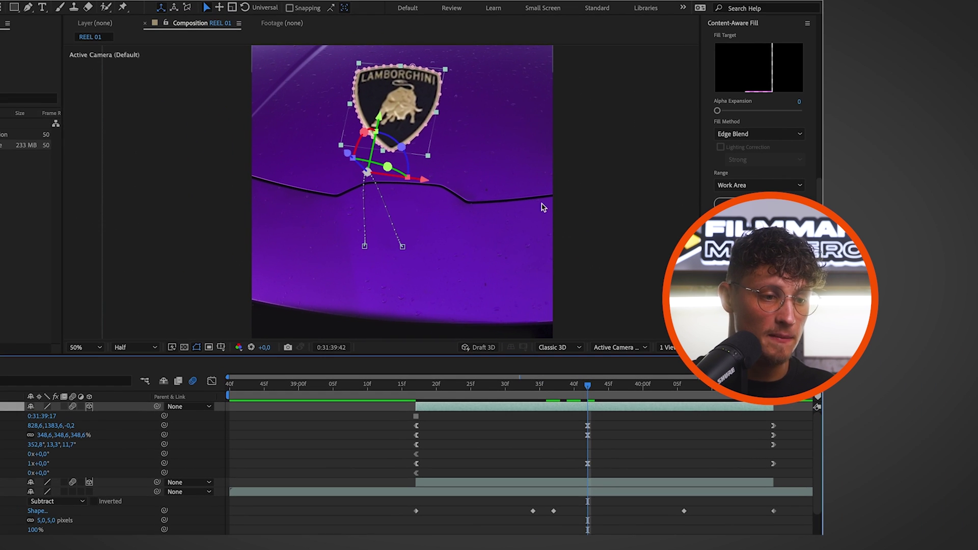
drag(620, 185, 586, 266)
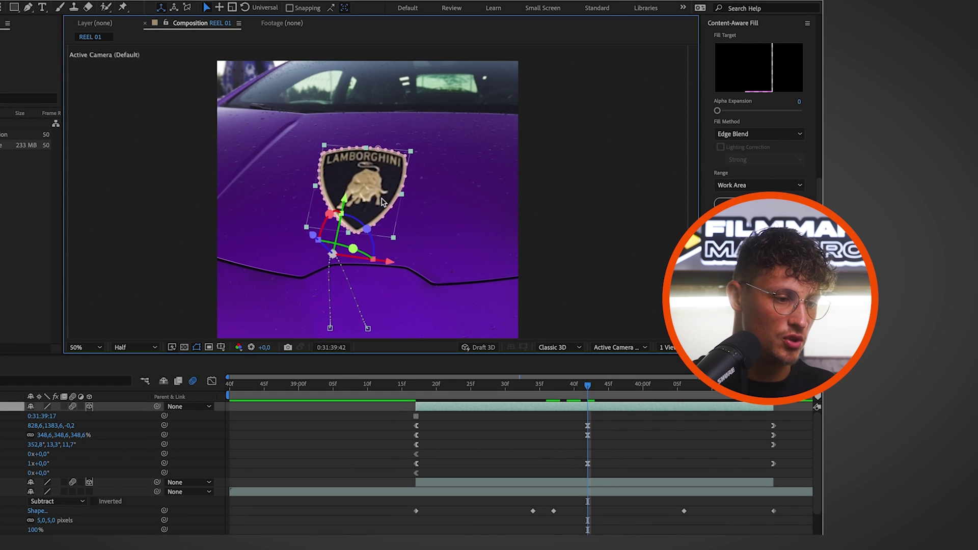
drag(377, 202, 460, 158)
drag(406, 186, 466, 178)
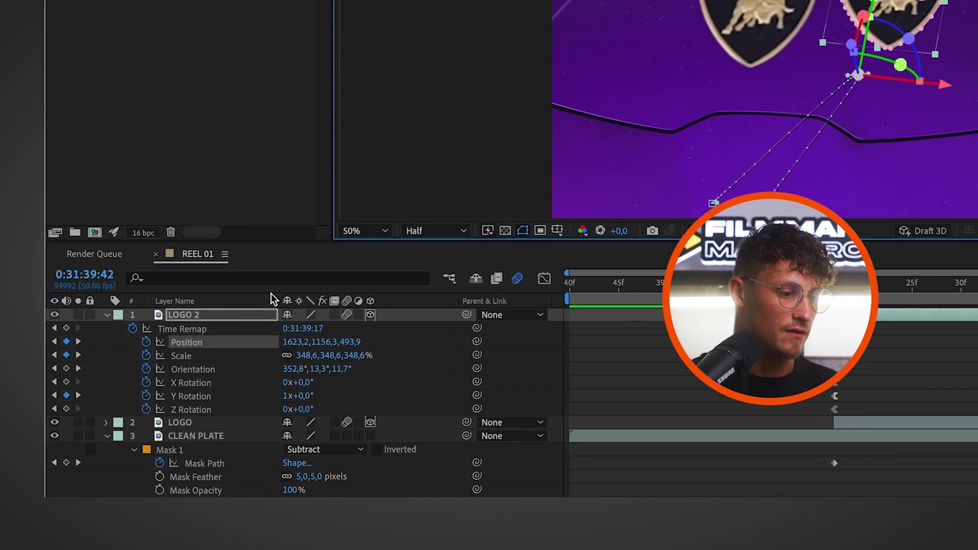
Duplicate the LOGO 2 layer, move the copy to the left of the original badge at 0:31:39:42, and preview the animation
key(ctrl+d)
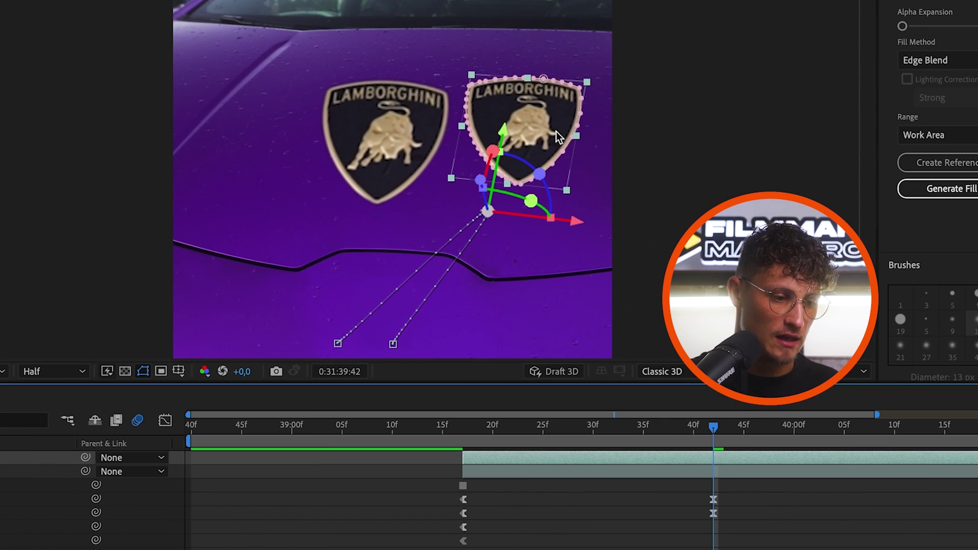
drag(556, 132, 278, 121)
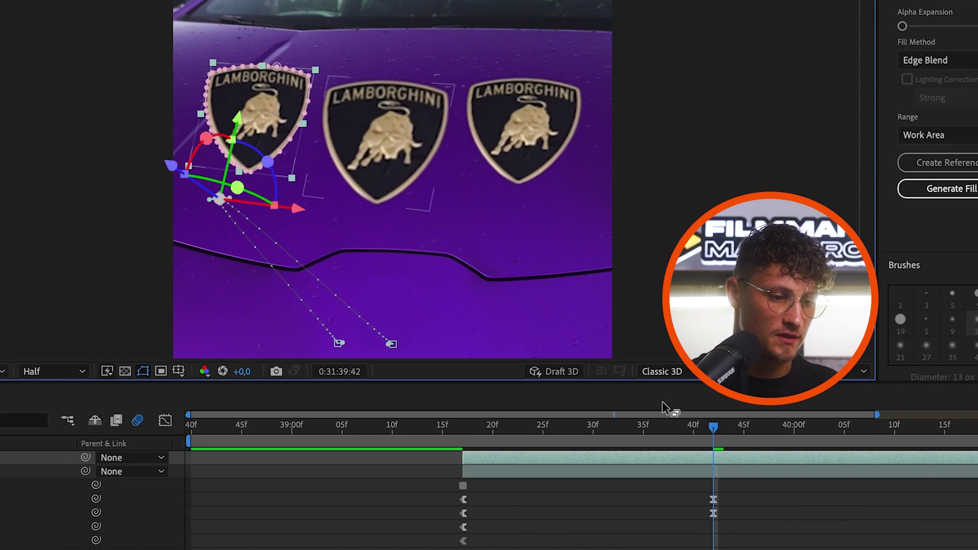
drag(595, 431, 393, 441)
key(space)
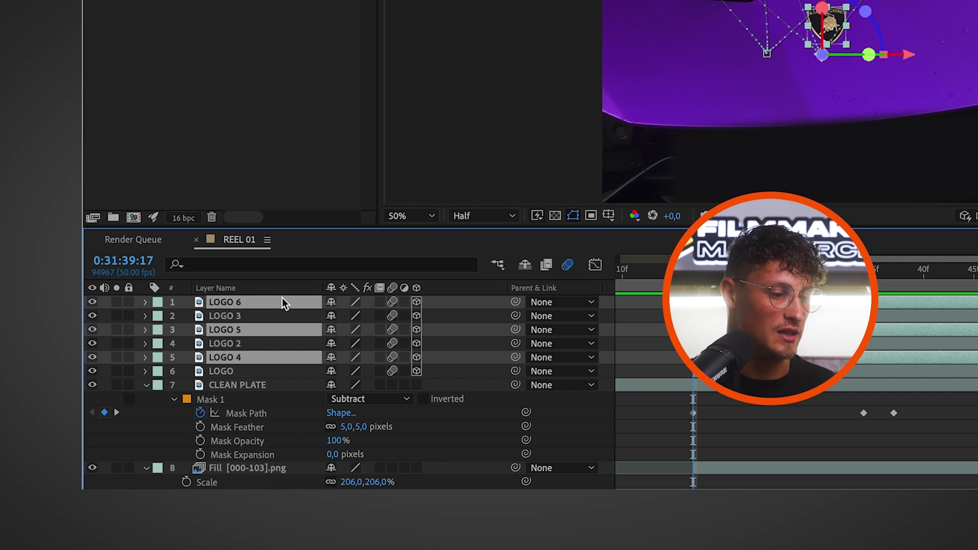
Pre-compose the duplicated badge layers LOGO 4, LOGO 5 and LOGO 6 into a composition named SHADOW
key(ctrl+shift+c)
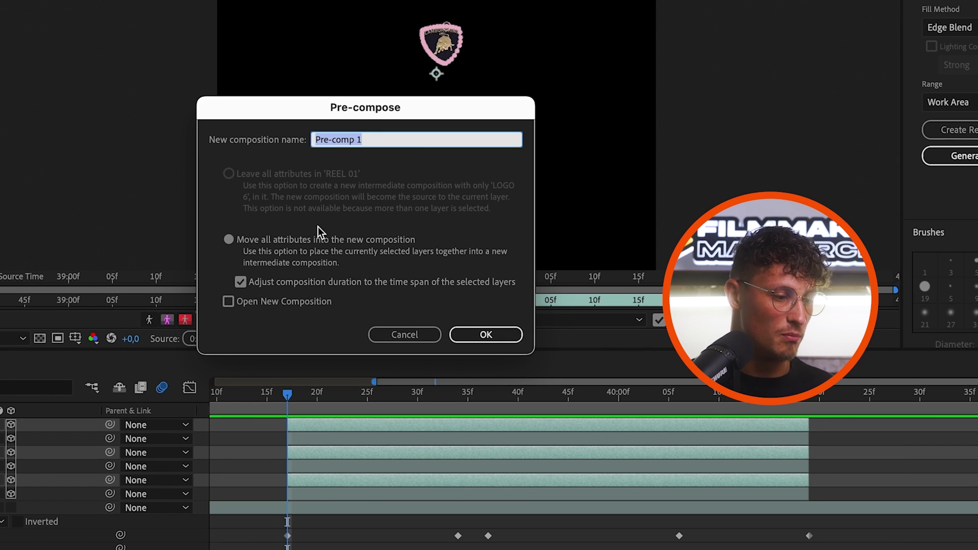
text(SHADOW)
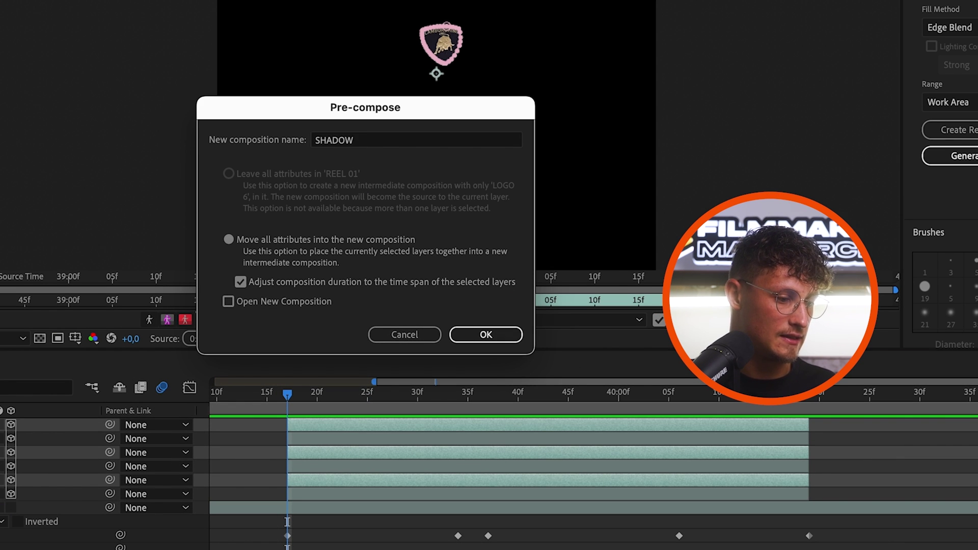
key(Return)
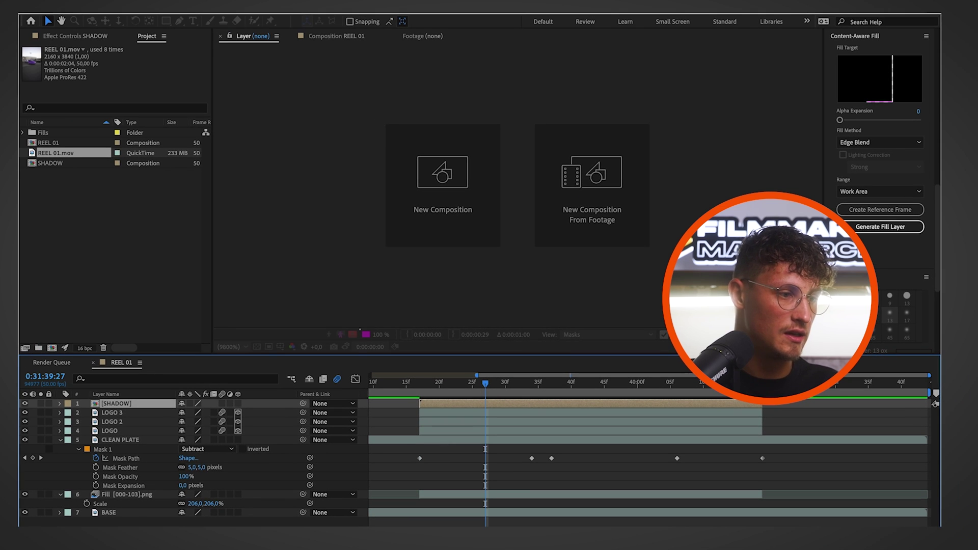
In REEL 01 at 0:31:39:32, move the SHADOW layer down so its badges sit below the originals
click(344, 40)
drag(484, 384, 518, 383)
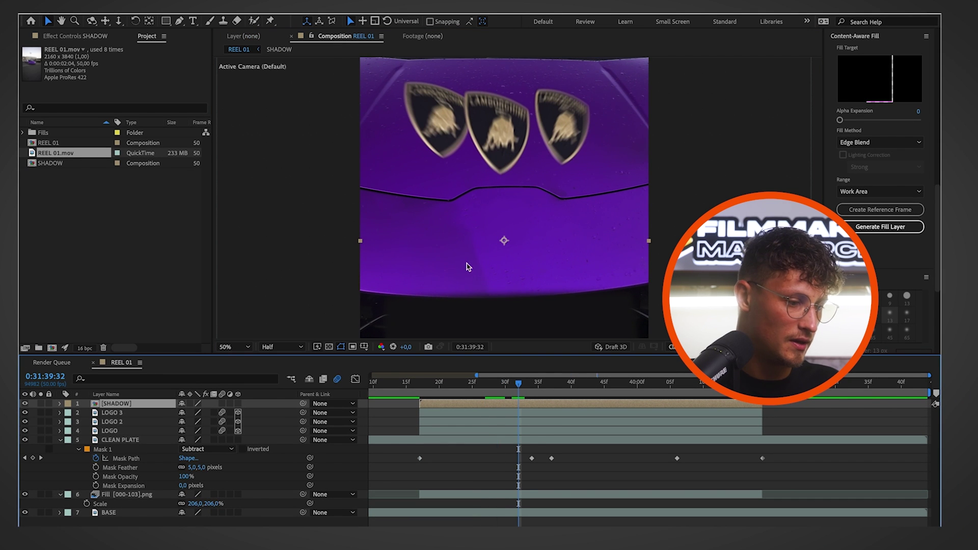
drag(476, 238, 479, 309)
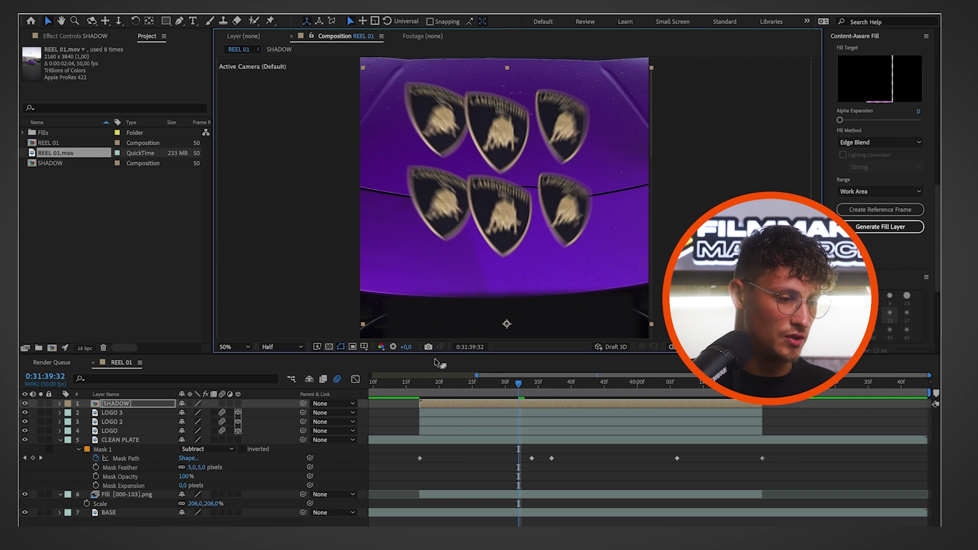
Apply the Lumetri Color effect to the SHADOW layer
key(ctrl+space)
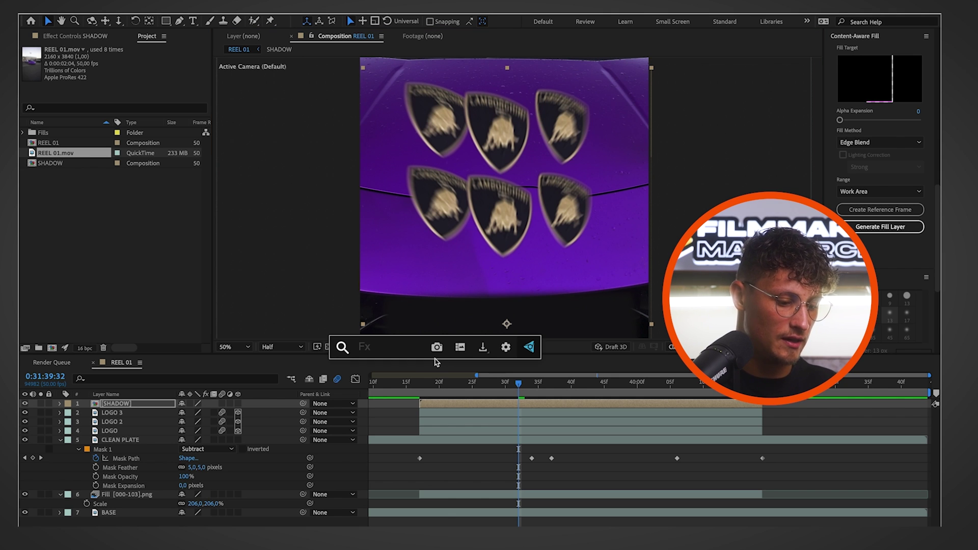
text(lumet)
key(Return)
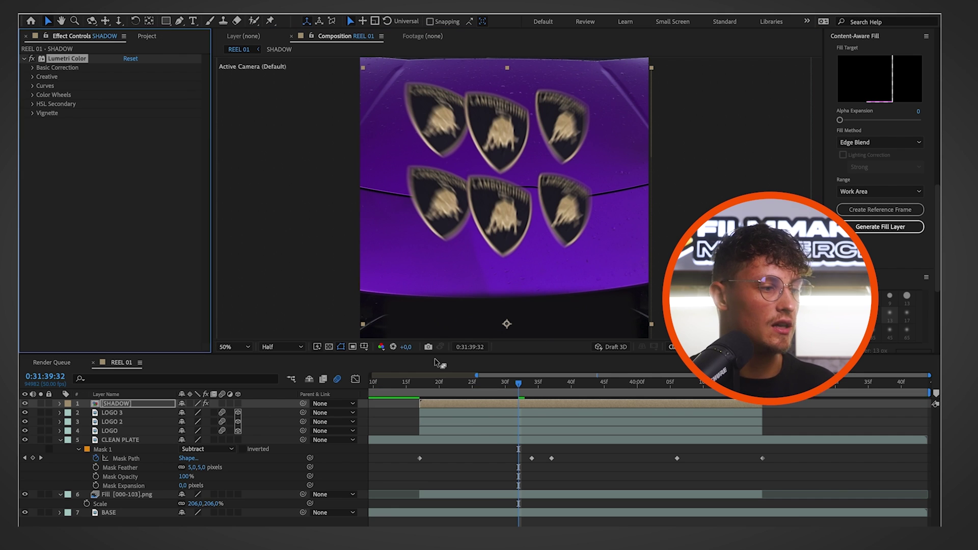
Darken the SHADOW layer with a Lumetri exposure of -6,9 and blur it with a Fast Box Blur radius of 101
click(32, 67)
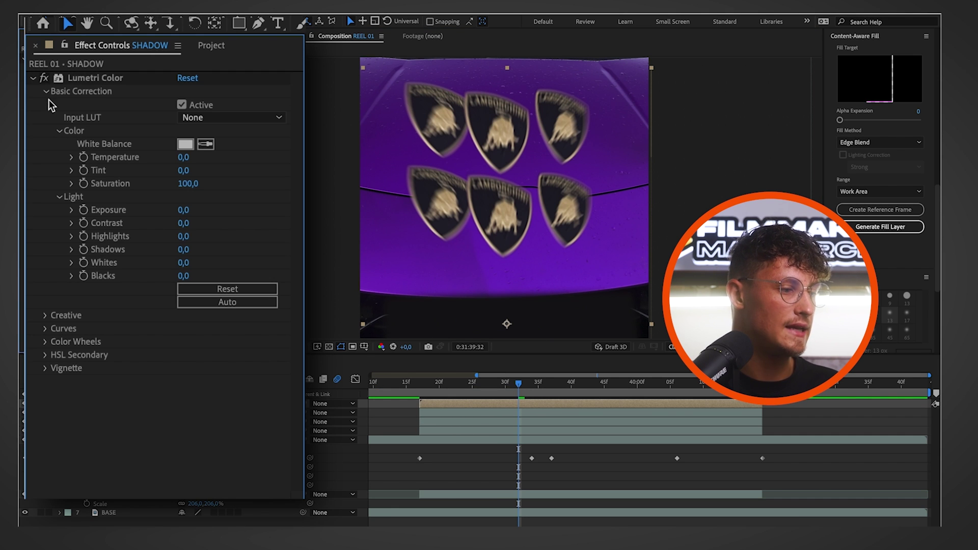
drag(180, 217, 26, 214)
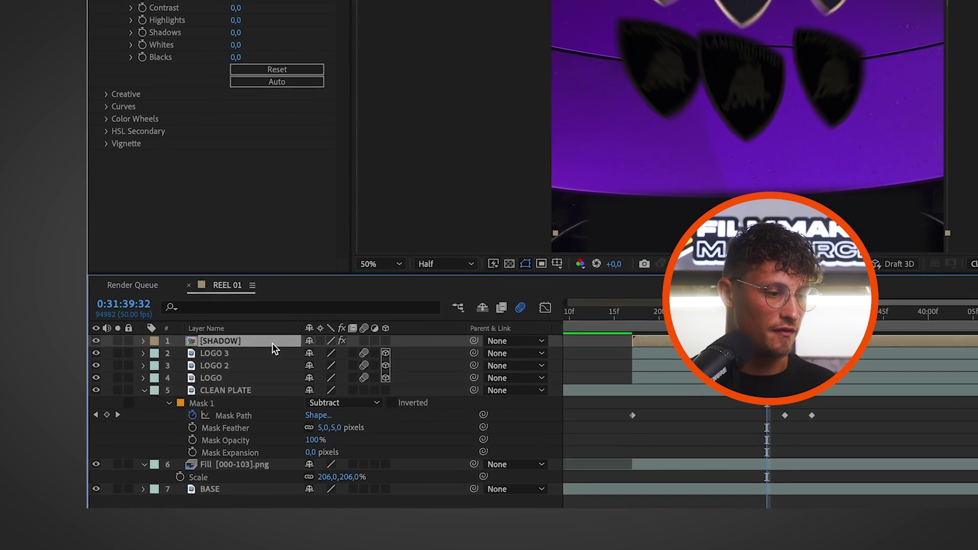
key(ctrl+space)
text(fast)
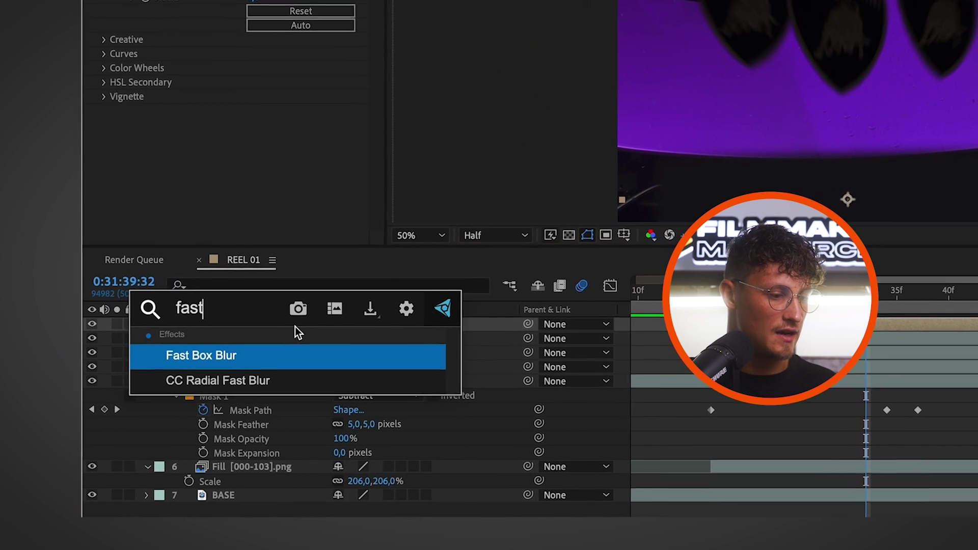
key(Return)
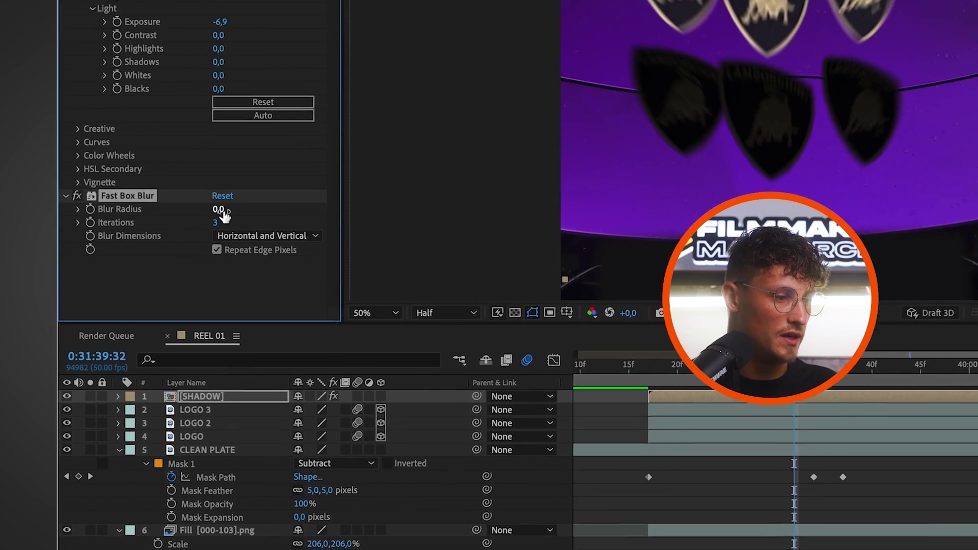
drag(225, 217, 359, 211)
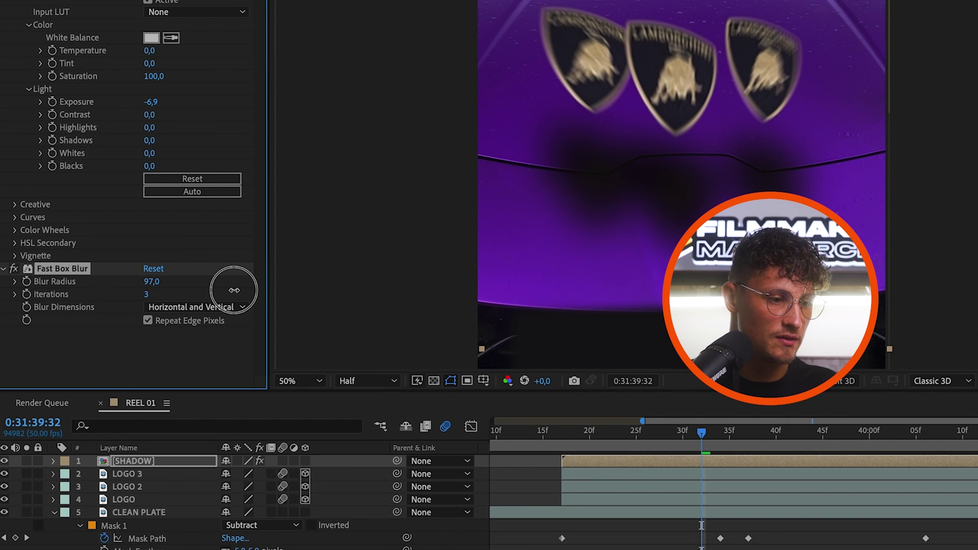
Move the SHADOW layer up so the blurred shadows sit closer beneath the badges, checking the placement at 0:31:39:34 and 0:31:39:23
drag(701, 433, 722, 397)
click(700, 235)
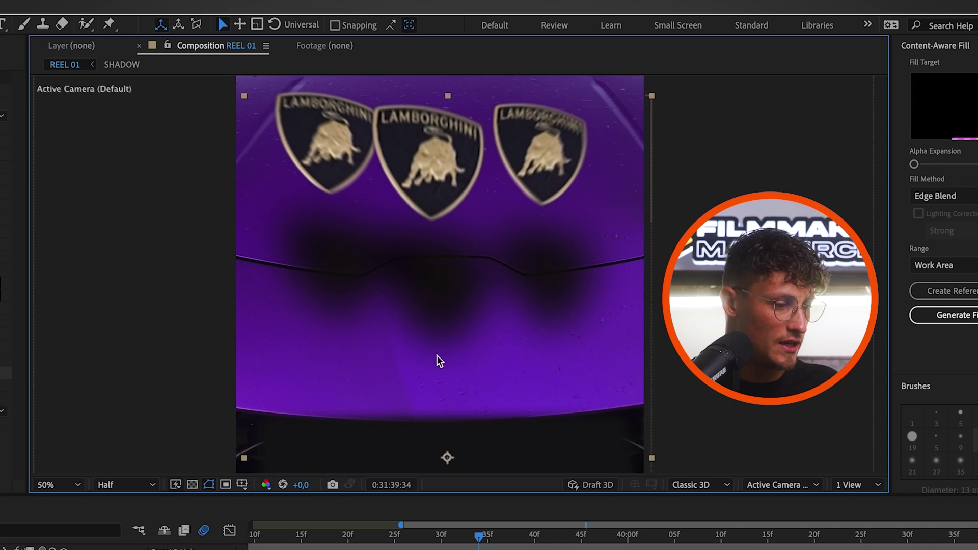
drag(51, 547, 10, 548)
drag(437, 368, 439, 331)
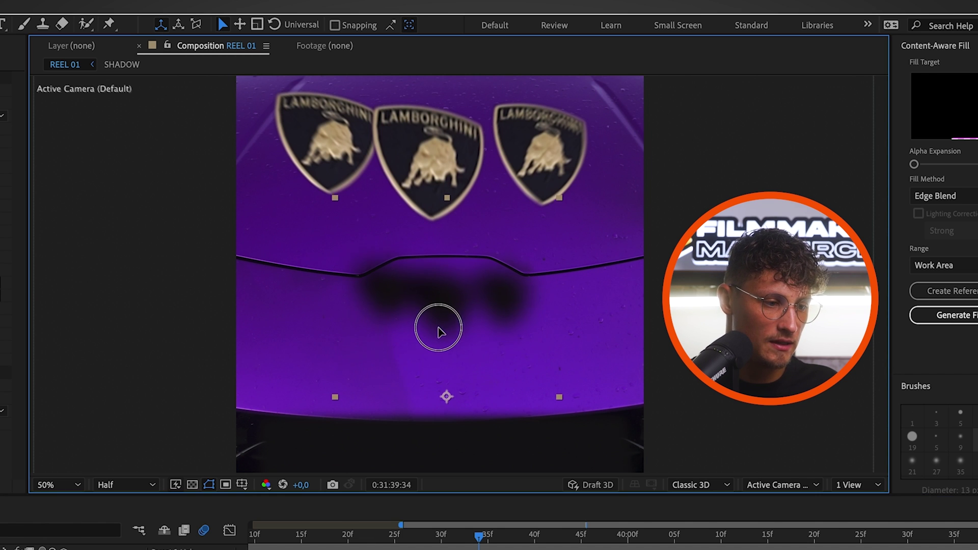
drag(423, 541, 380, 540)
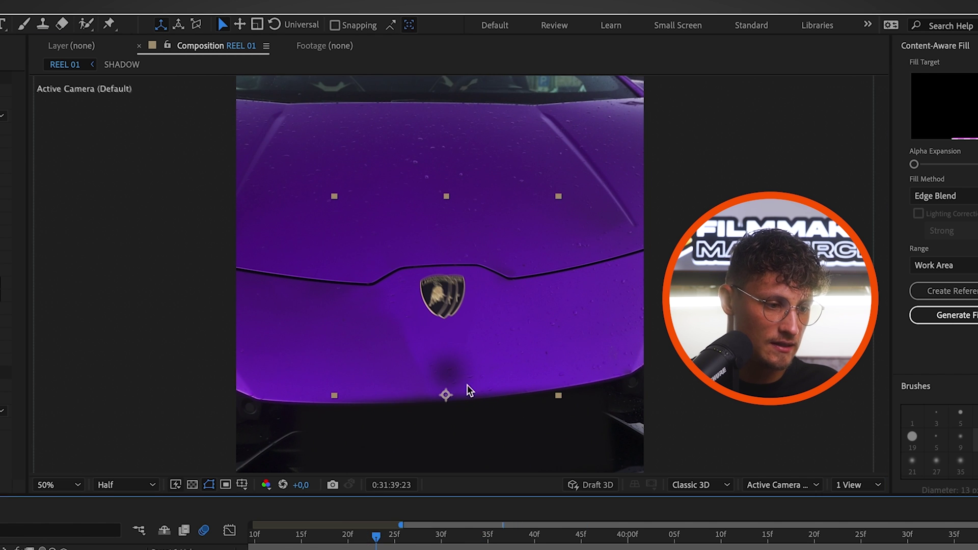
drag(449, 366, 449, 337)
drag(373, 541, 492, 549)
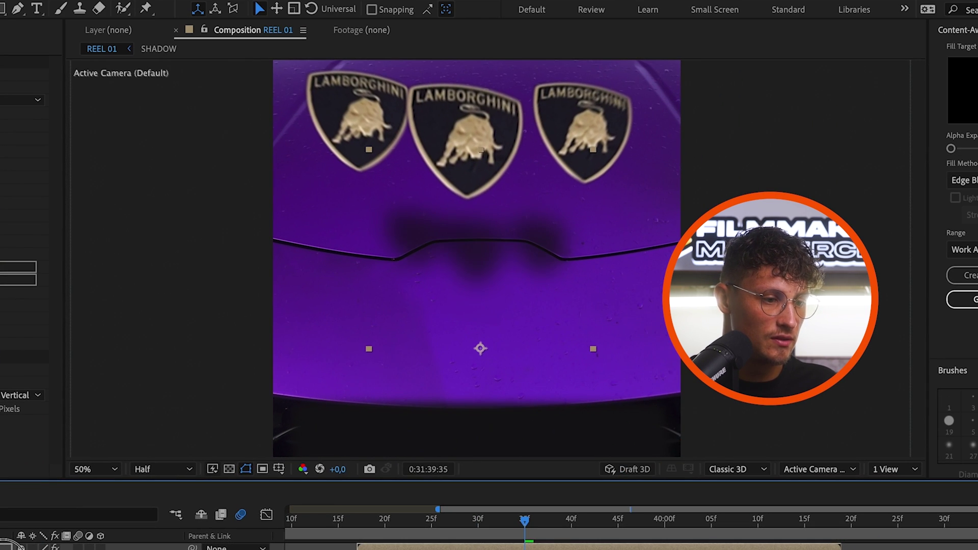
Keyframe the SHADOW layer's opacity at 0% at 0:31:39:17 and 63% at 0:31:39:22 to fade the shadow in
click(402, 534)
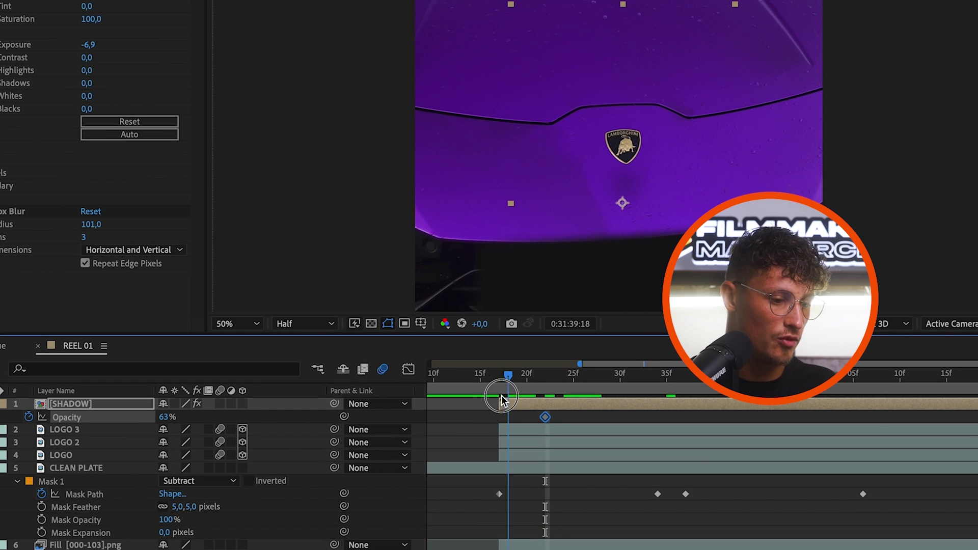
click(162, 417)
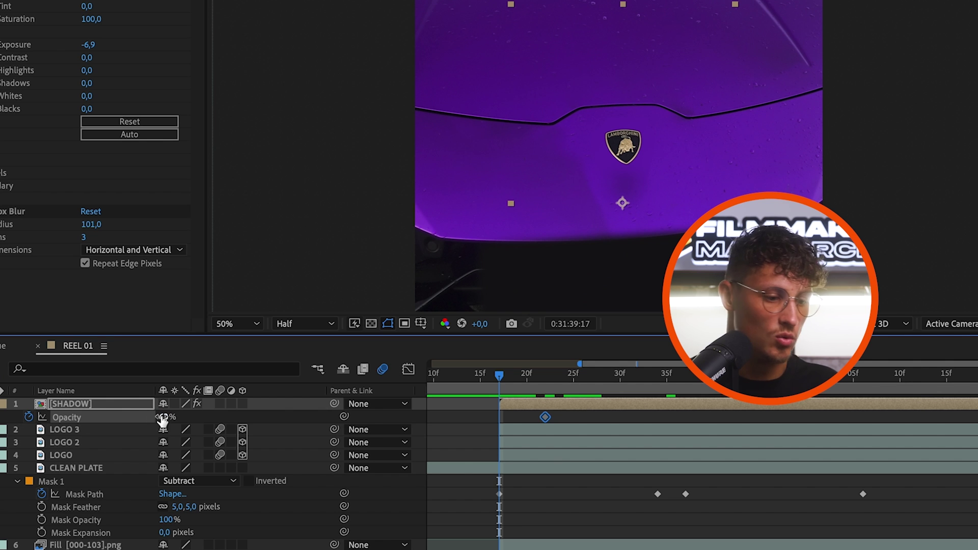
text(0)
key(Return)
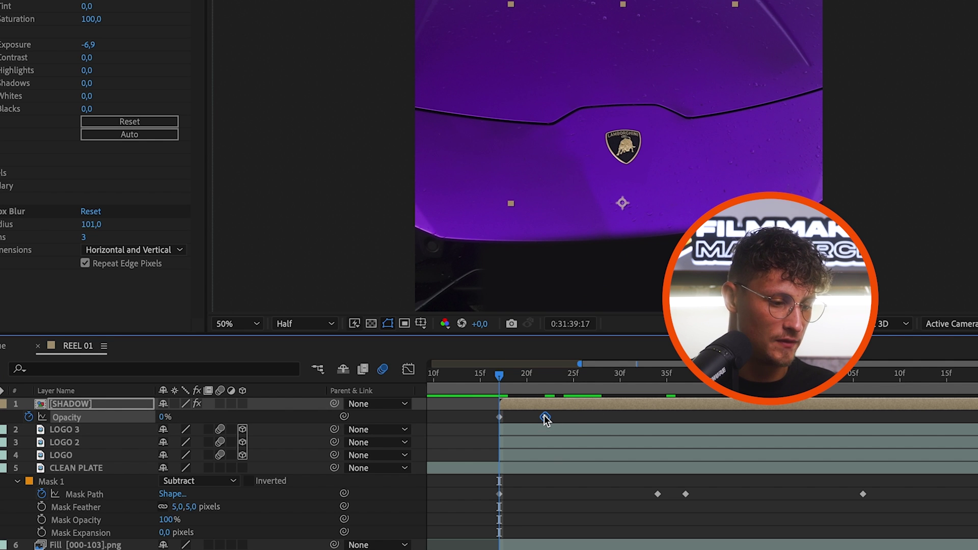
Delay the fade-in's end keyframe to 0:31:39:26, keyframe an opacity fade-out from 0:31:40:07 to 0:31:40:11, and preview the animation
click(917, 379)
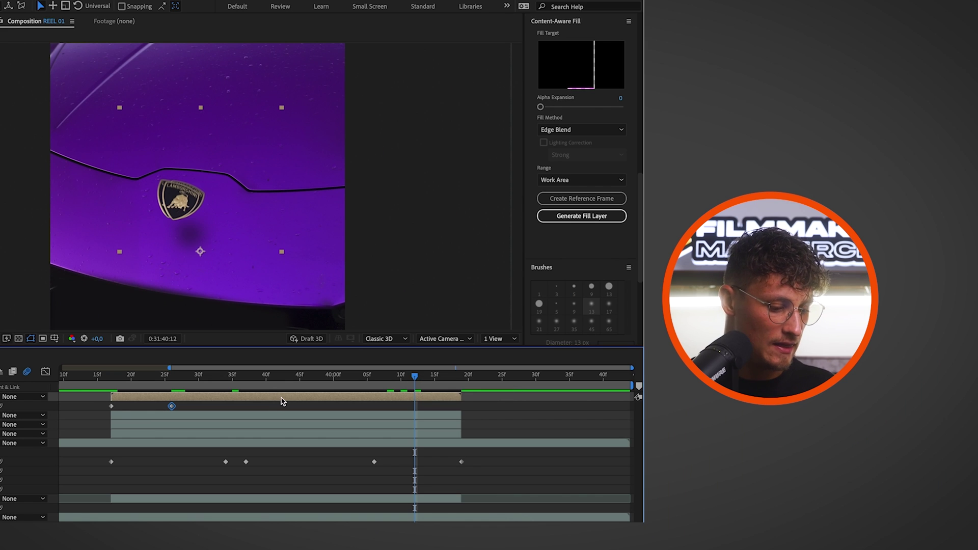
click(460, 388)
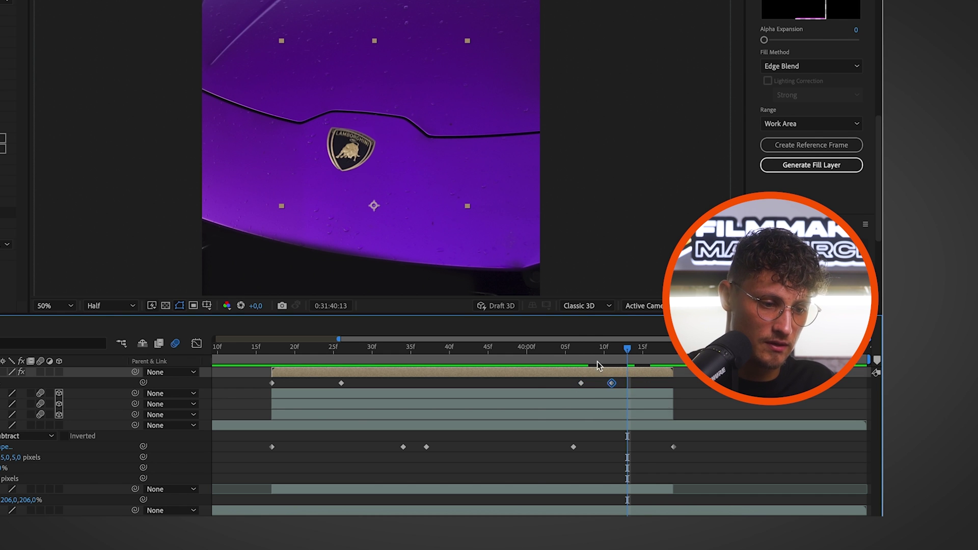
mouse_move(531, 349)
mouse_down()
mouse_move(503, 348)
mouse_move(535, 348)
mouse_up()
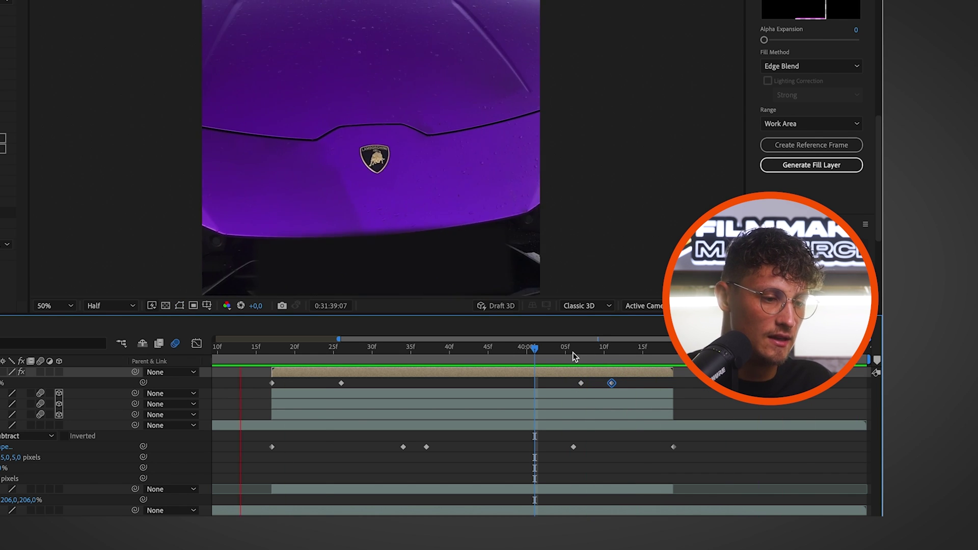